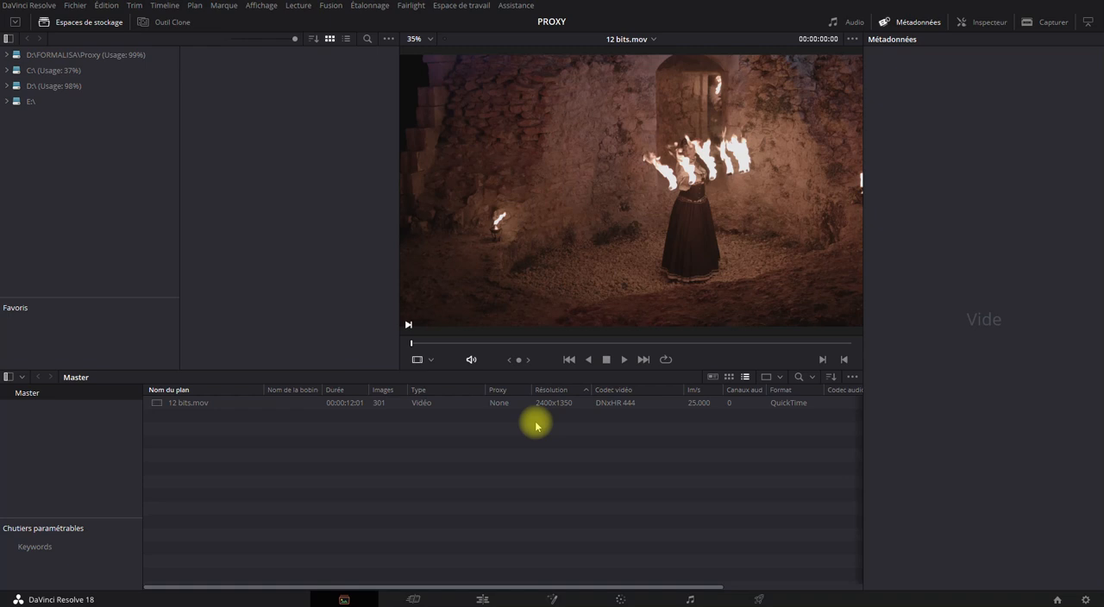
# View the available resolution options for the timeline proxy without changing the current one
pyautogui.click(299, 7)
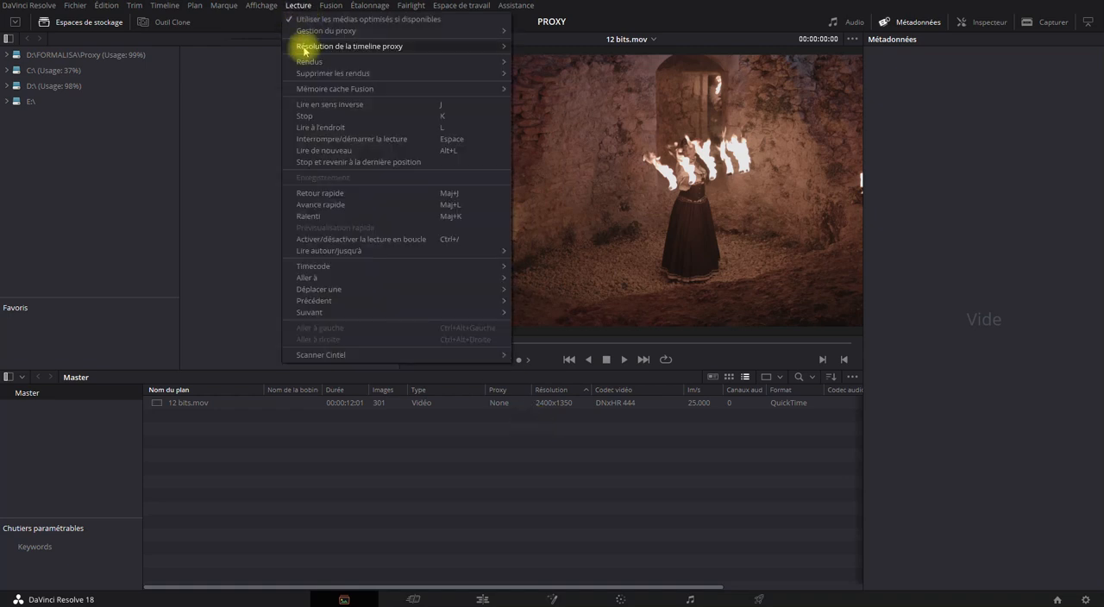
pyautogui.moveTo(301, 47)
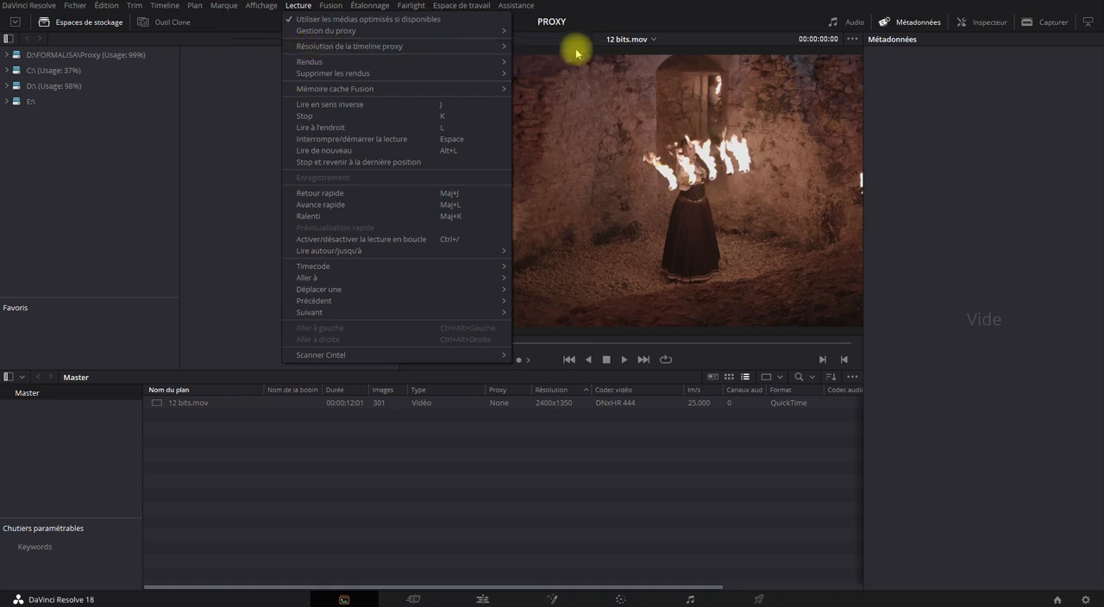
pyautogui.moveTo(492, 46)
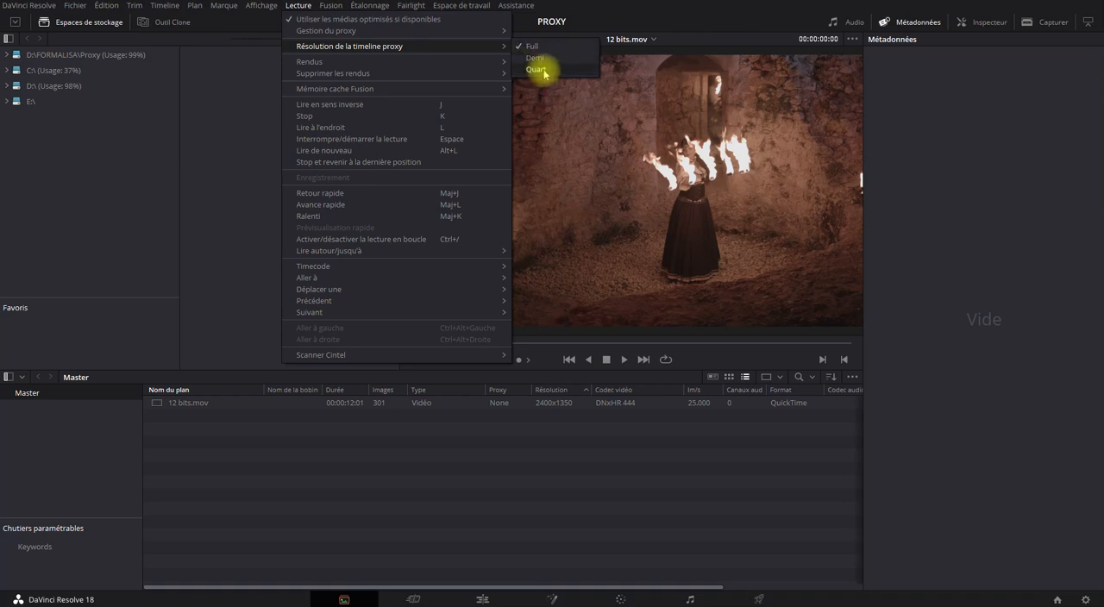
pyautogui.click(476, 479)
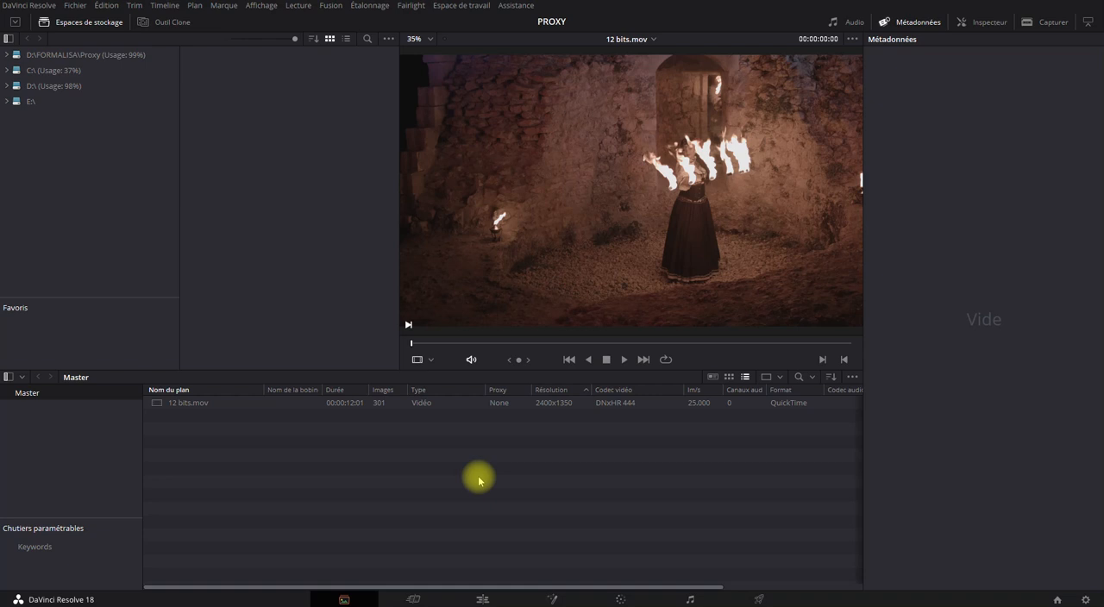
# Select the 12 bits.mov clip, show the media pool in metadata view and return it to list view
pyautogui.click(430, 402)
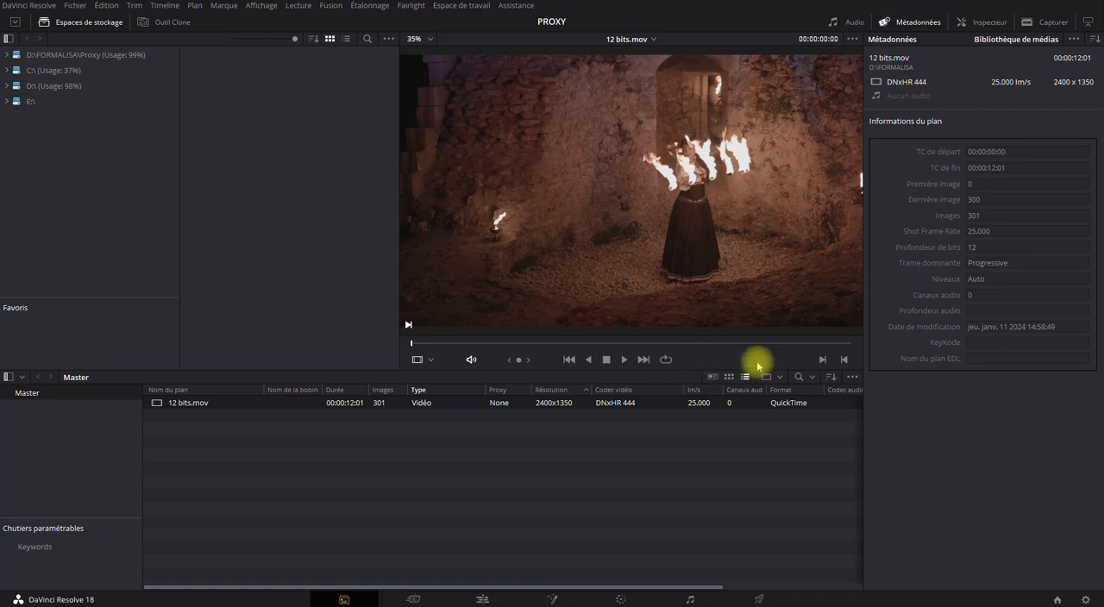
pyautogui.click(712, 377)
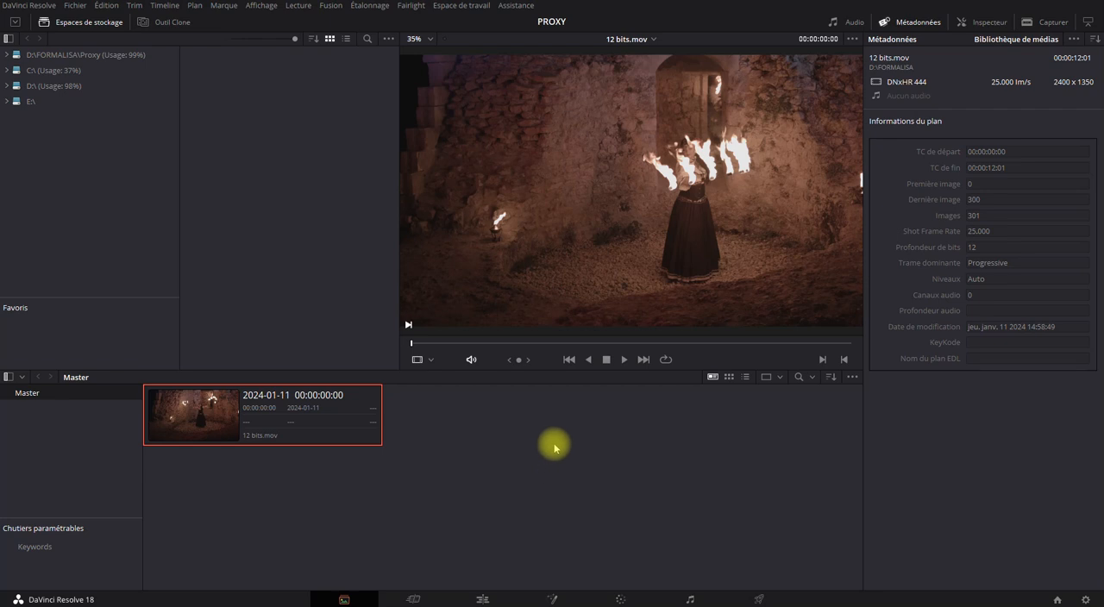
pyautogui.click(745, 377)
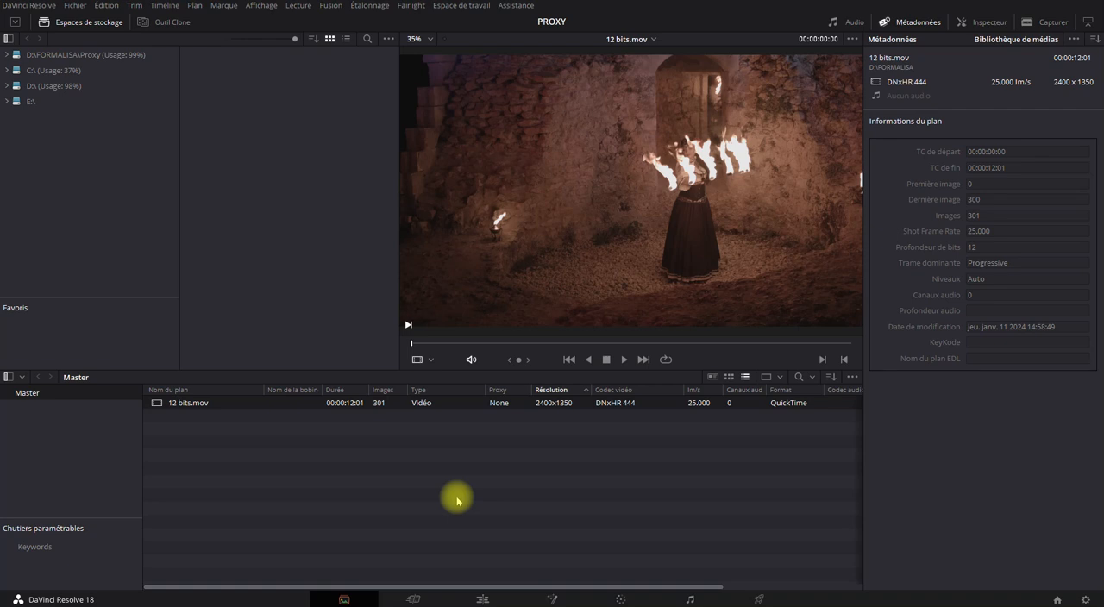
# Hide and re-show the Proxy column in the clip list, and sort by Codec vidéo and back by Résolution
pyautogui.rightClick(610, 393)
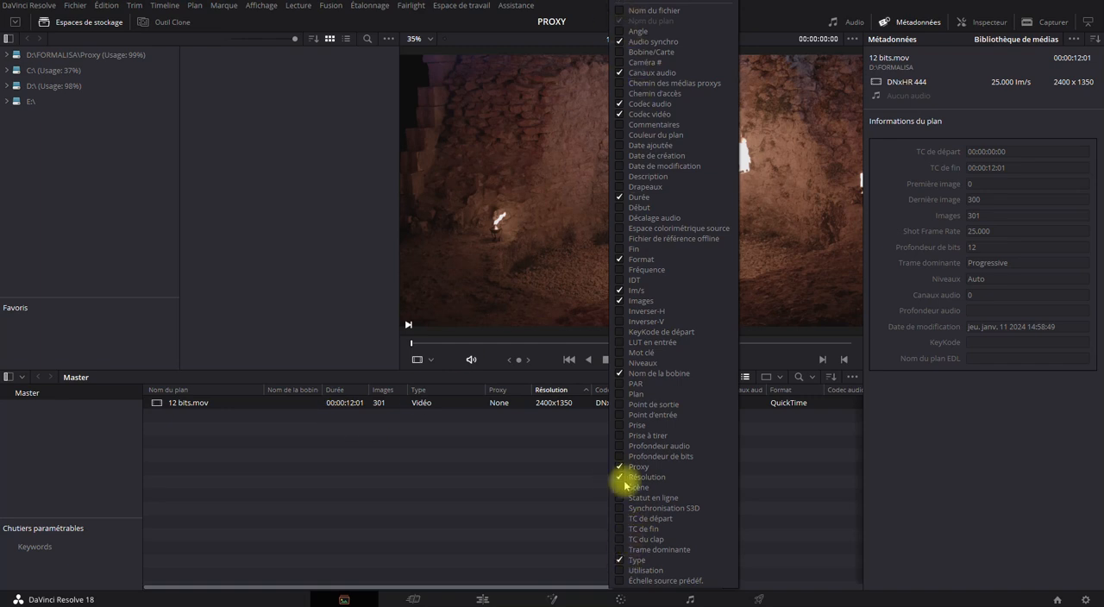
pyautogui.click(495, 491)
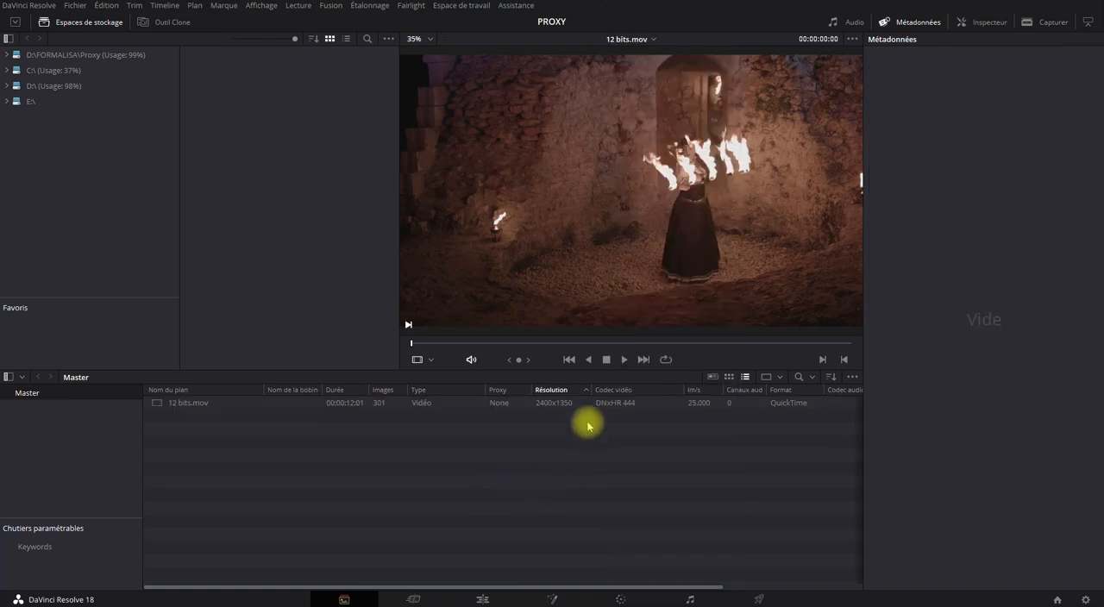
pyautogui.rightClick(505, 394)
pyautogui.click(518, 466)
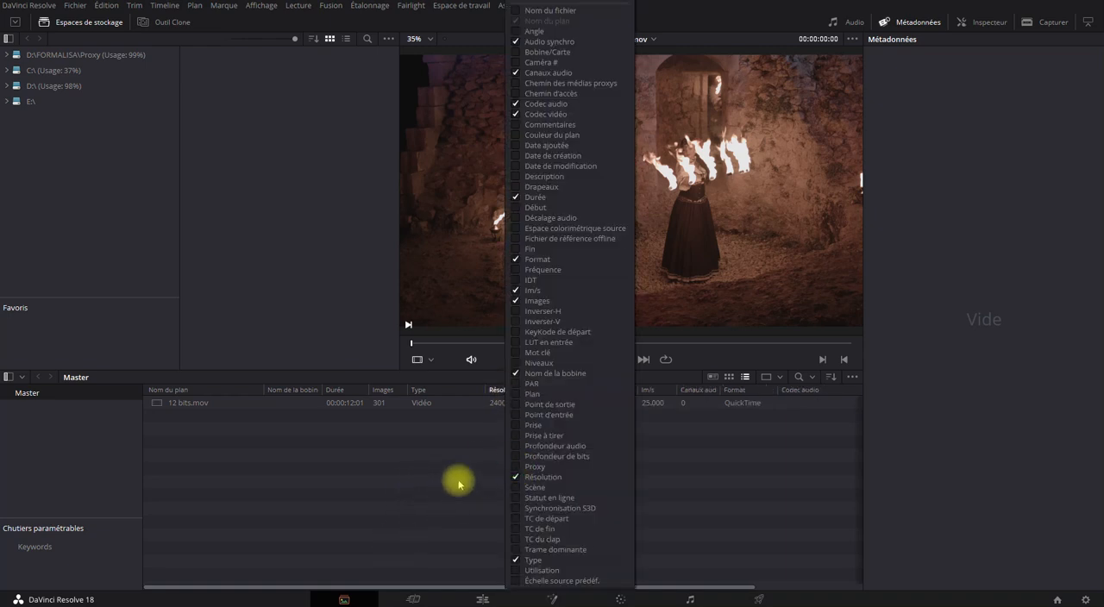
pyautogui.click(515, 467)
pyautogui.click(423, 503)
pyautogui.moveTo(507, 394)
pyautogui.mouseDown()
pyautogui.moveTo(429, 388)
pyautogui.moveTo(509, 387)
pyautogui.moveTo(500, 388)
pyautogui.mouseUp()
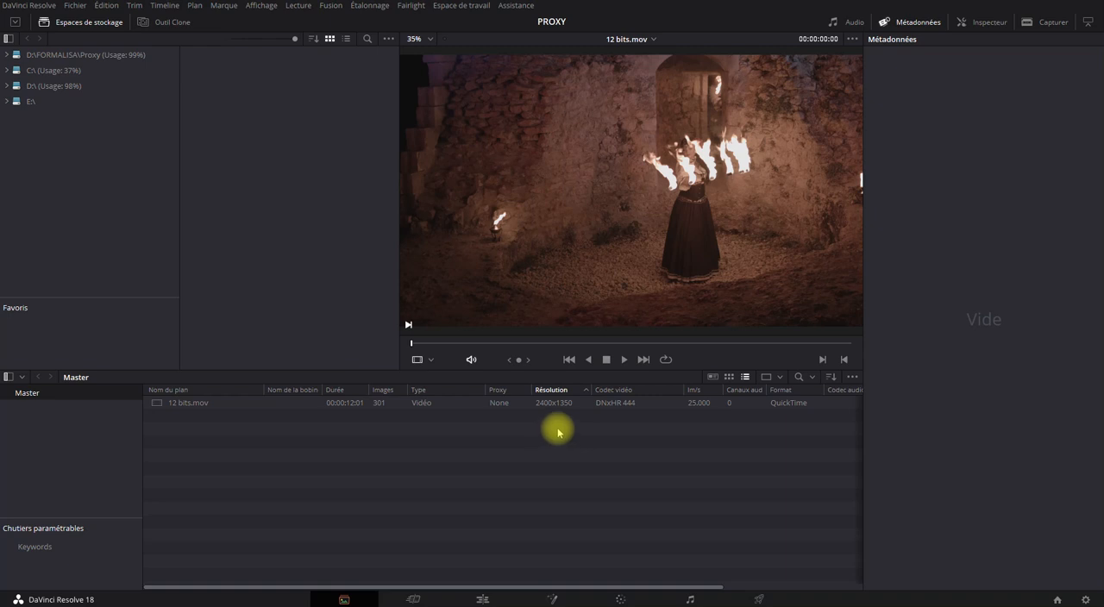
pyautogui.click(613, 391)
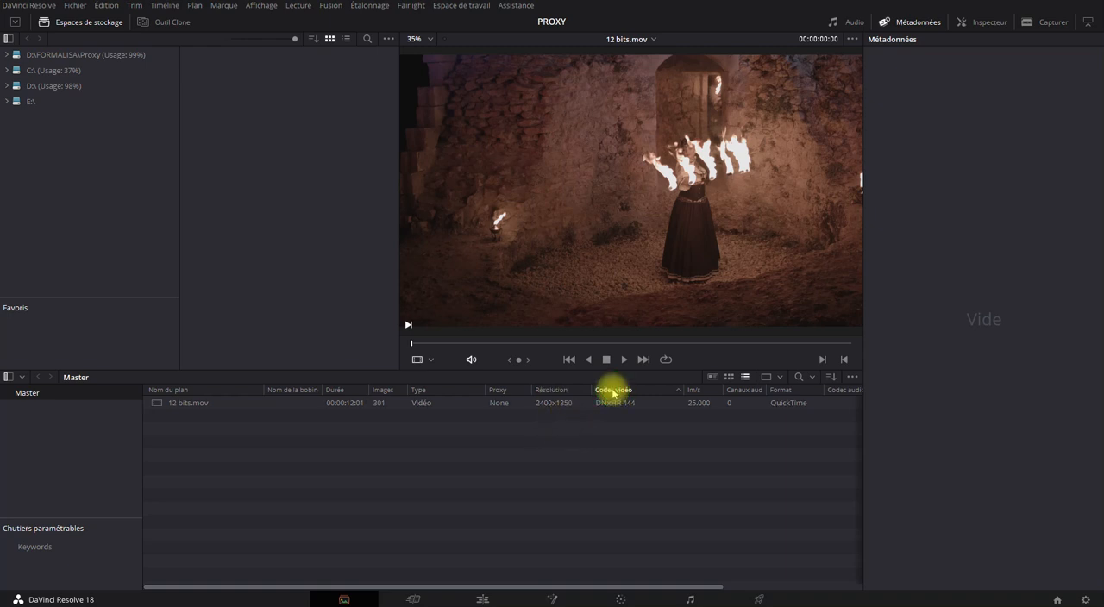
pyautogui.click(551, 391)
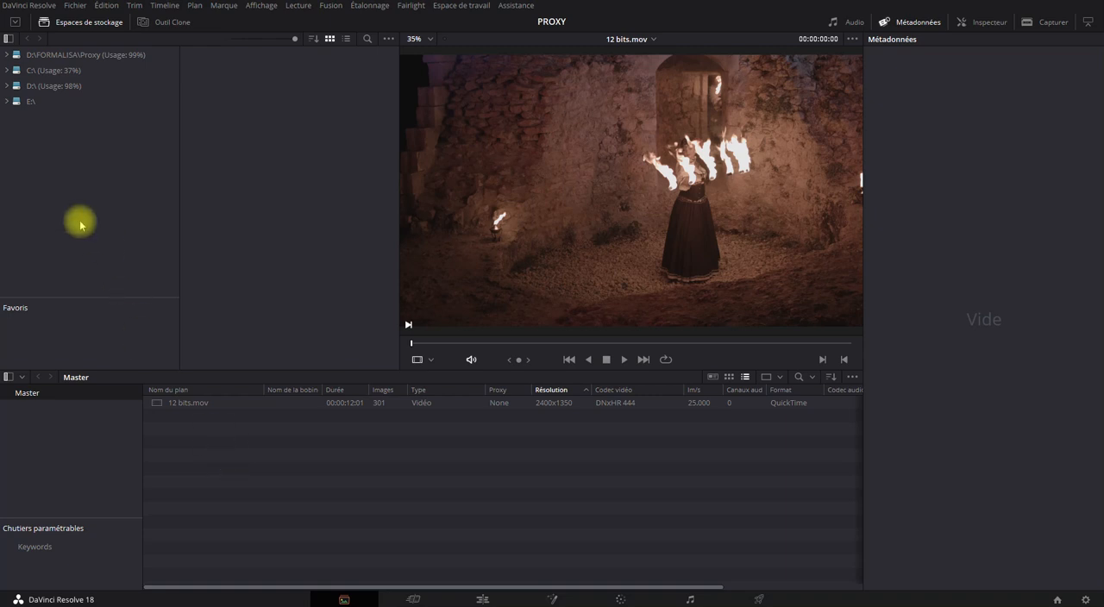
# In the project settings, set the proxy media resolution to Demi and the proxy media format to H.264
pyautogui.click(72, 7)
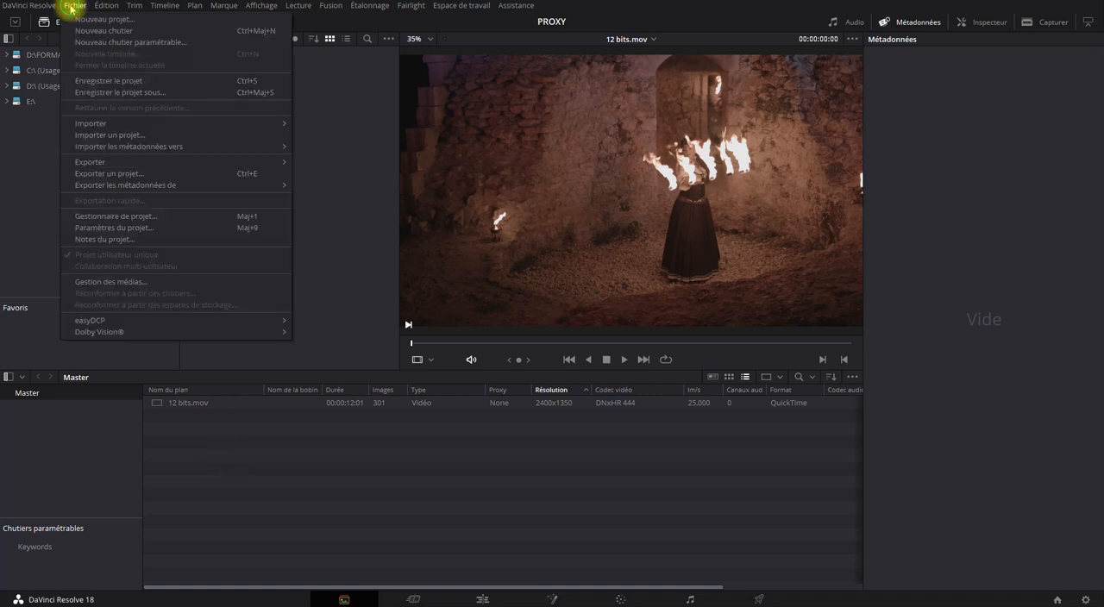
pyautogui.click(80, 229)
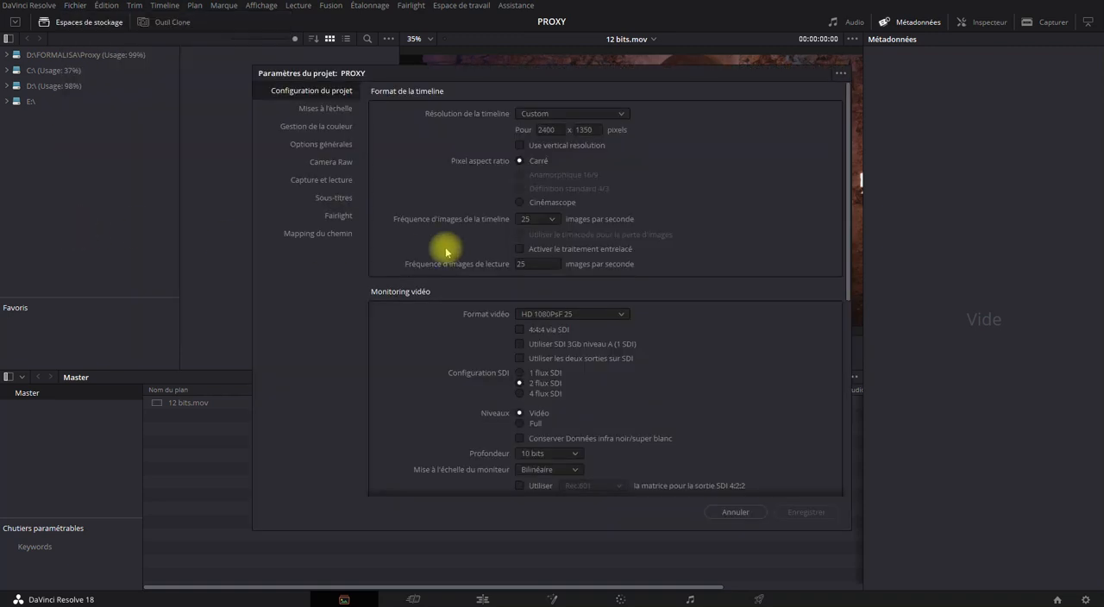
pyautogui.scroll(-3, 509, 222)
pyautogui.scroll(-3, 509, 226)
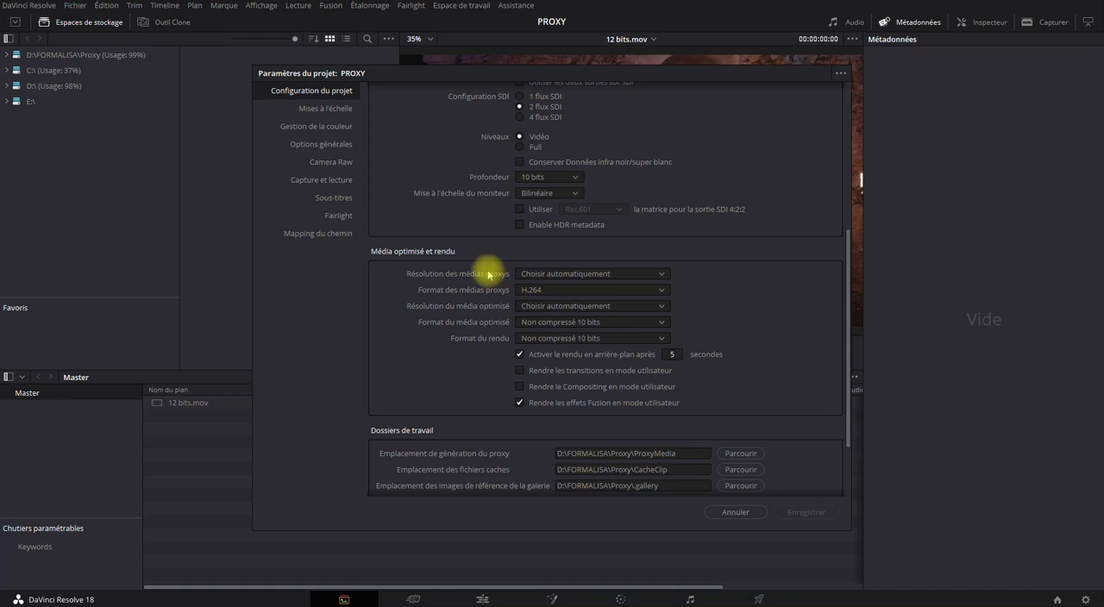
pyautogui.moveTo(605, 70); pyautogui.dragTo(246, 60)
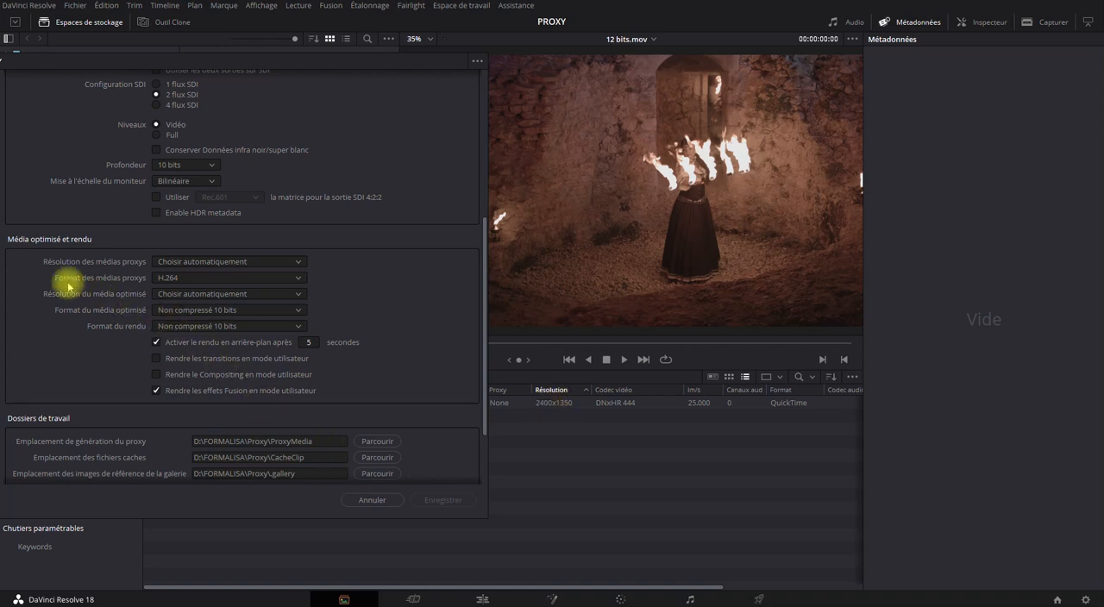
pyautogui.click(200, 263)
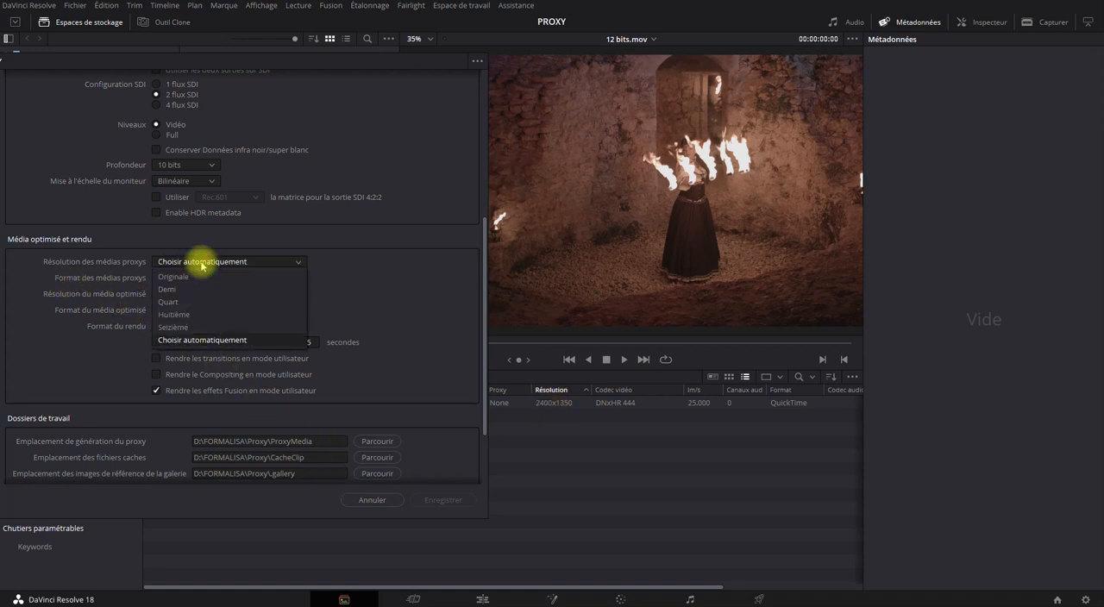
pyautogui.click(159, 290)
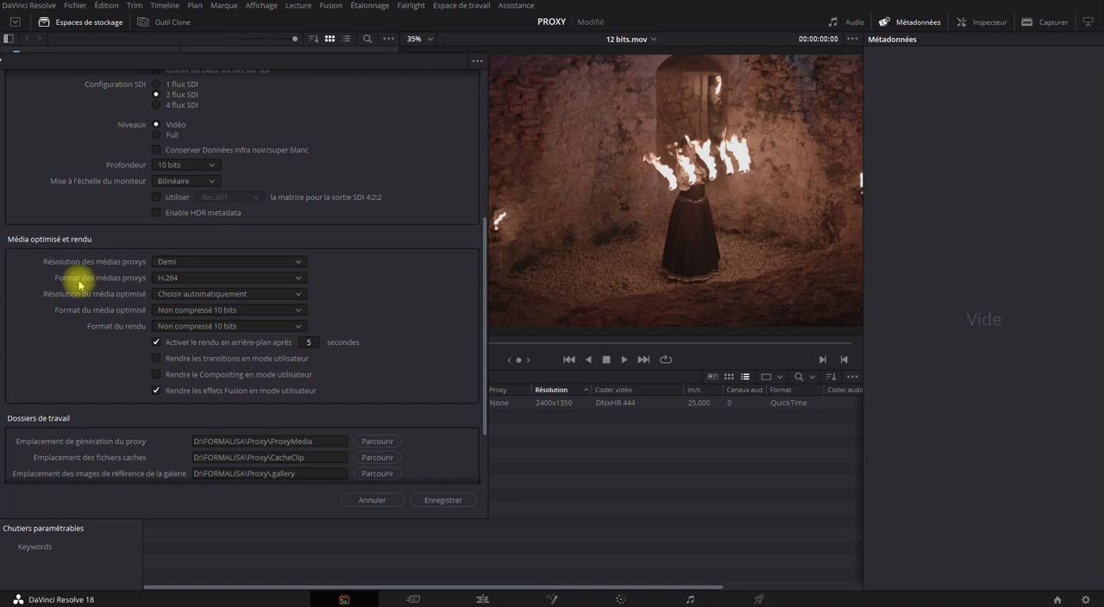
pyautogui.click(165, 281)
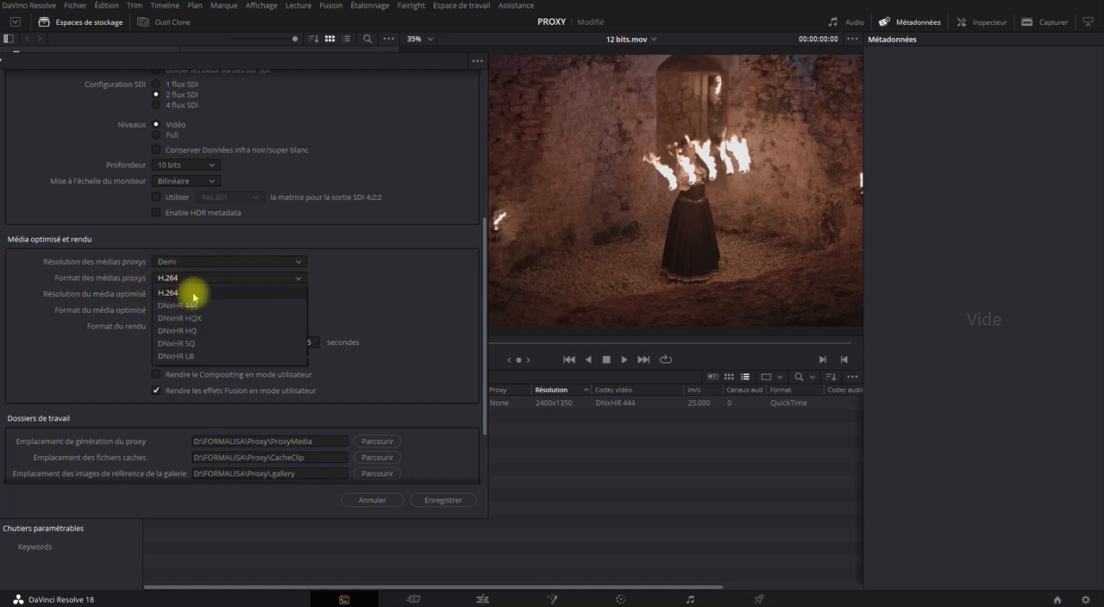
pyautogui.click(192, 294)
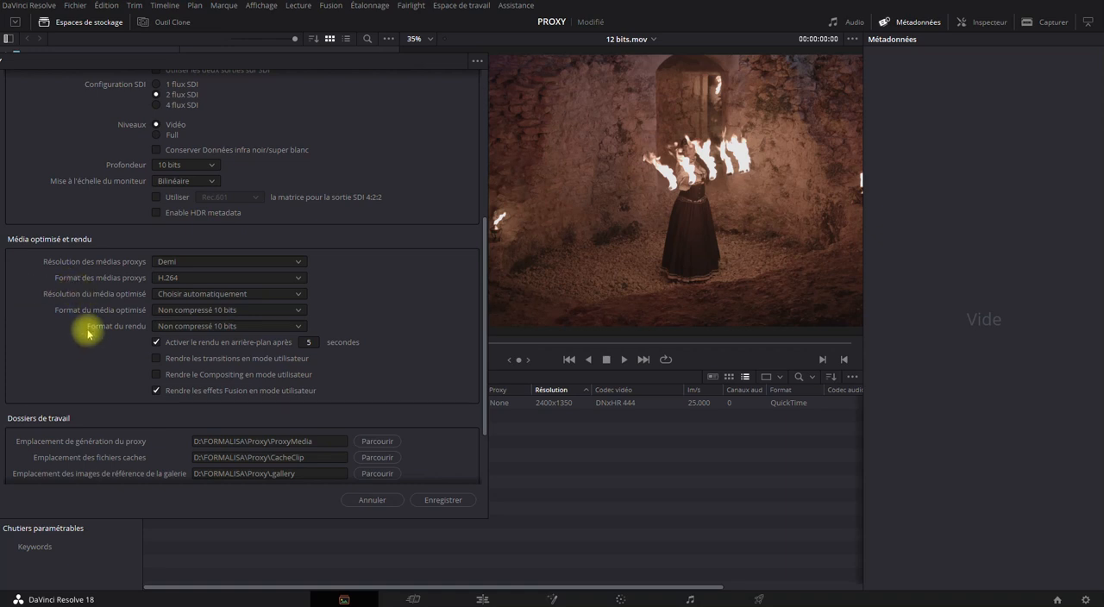
# Check the proxy generation location among the working folders and save the project settings
pyautogui.scroll(-2, 450, 292)
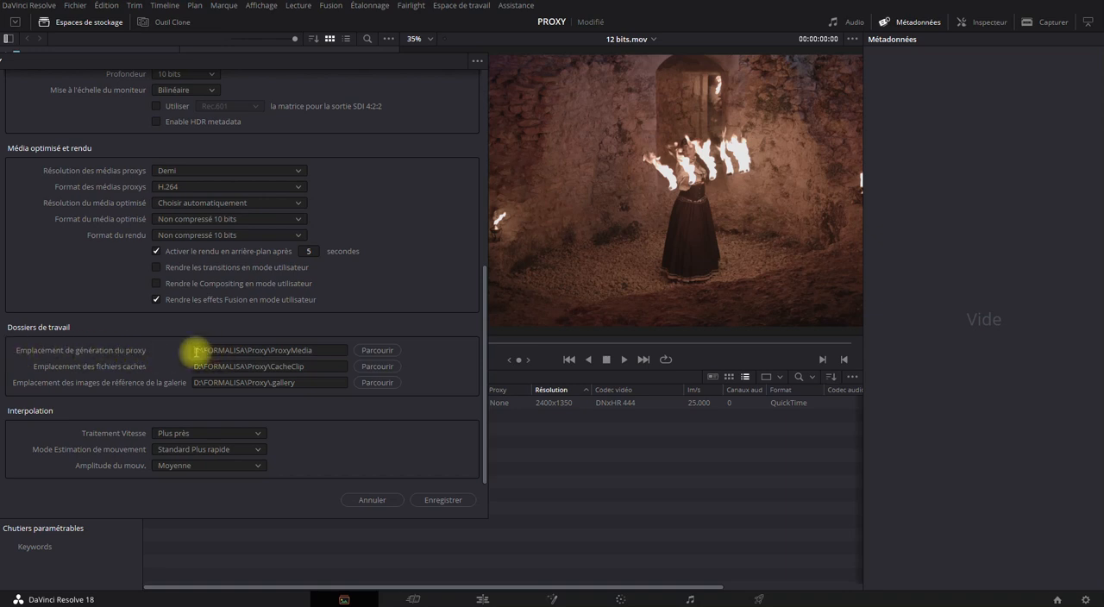
pyautogui.moveTo(193, 351); pyautogui.dragTo(345, 351)
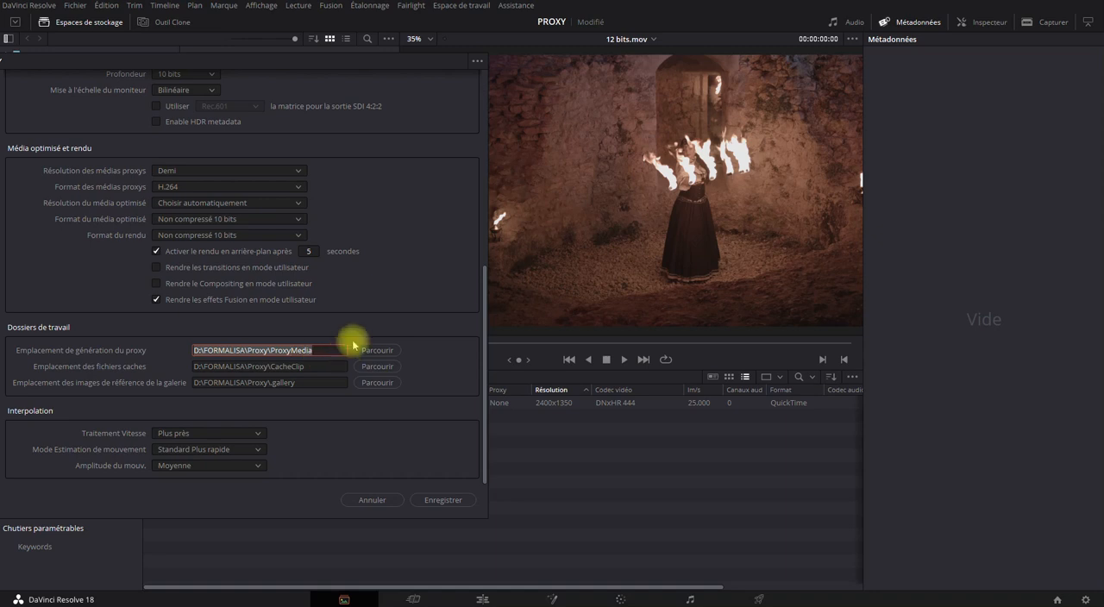
pyautogui.click(388, 280)
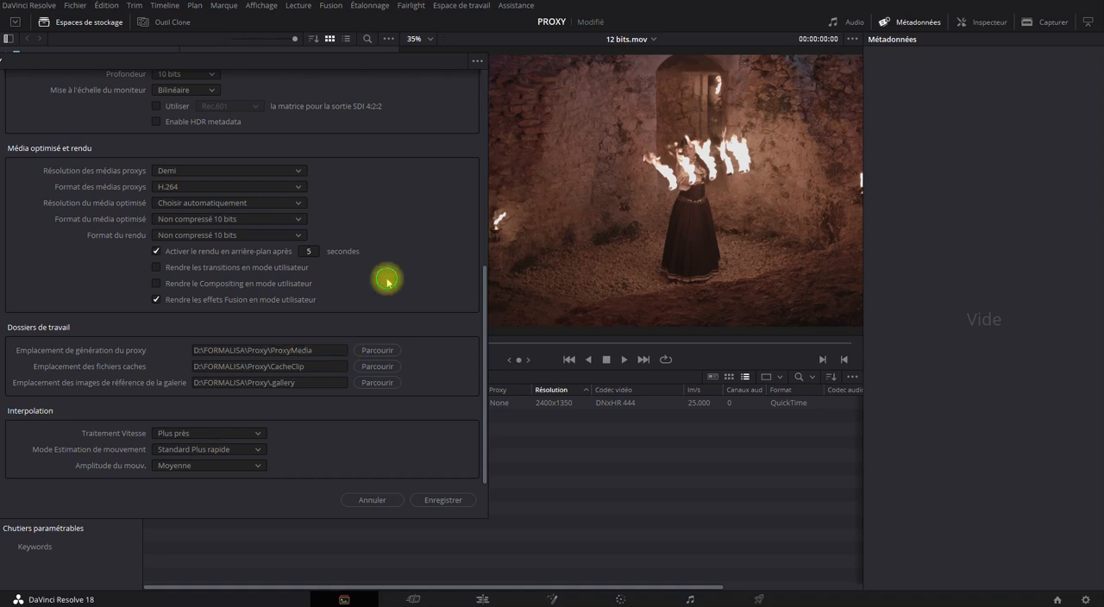
pyautogui.click(420, 500)
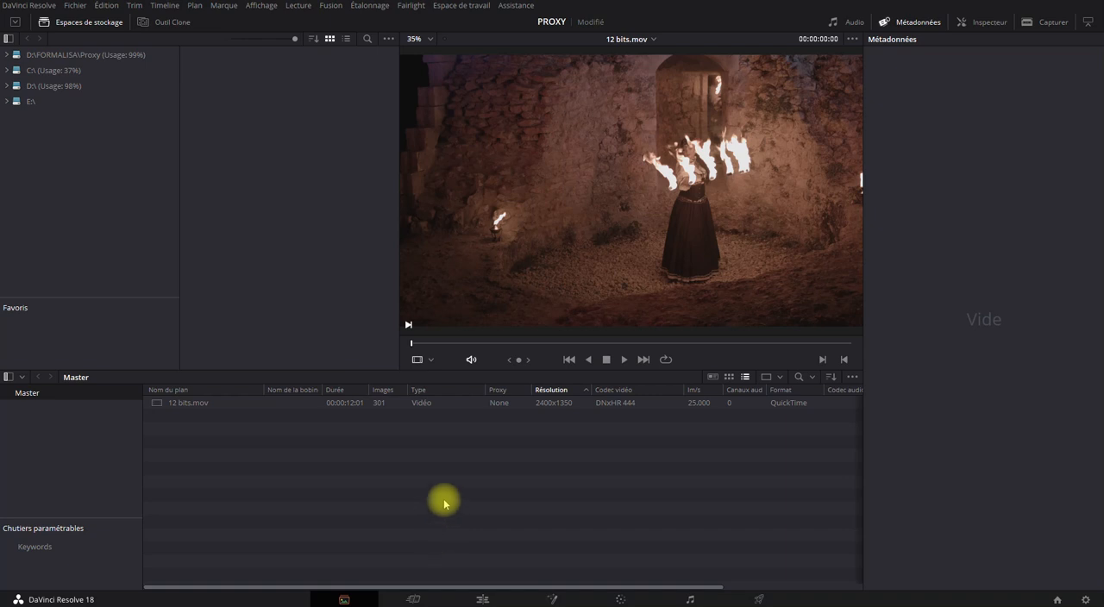
pyautogui.click(76, 7)
pyautogui.click(114, 227)
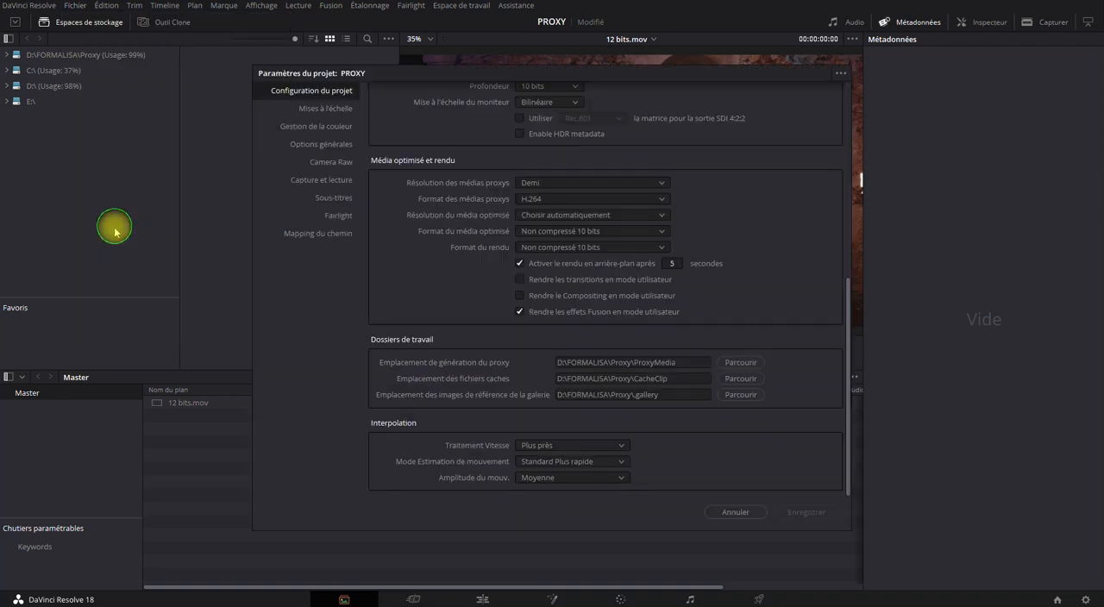
pyautogui.click(755, 512)
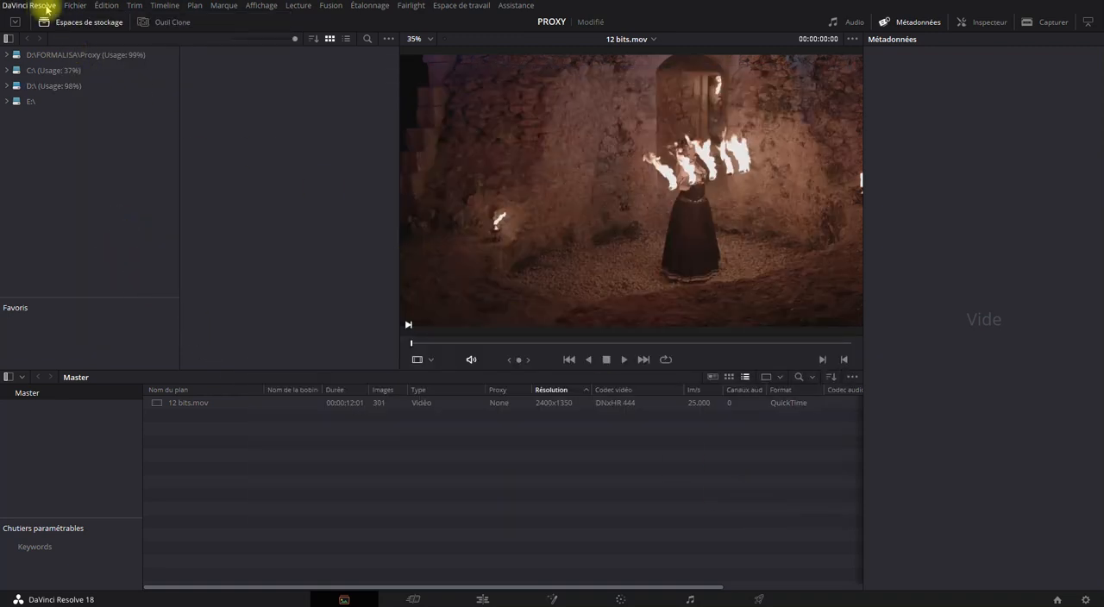
# In the storage preferences, set the proxy generation location to Utiliser les paramètres du projet and save
pyautogui.click(47, 8)
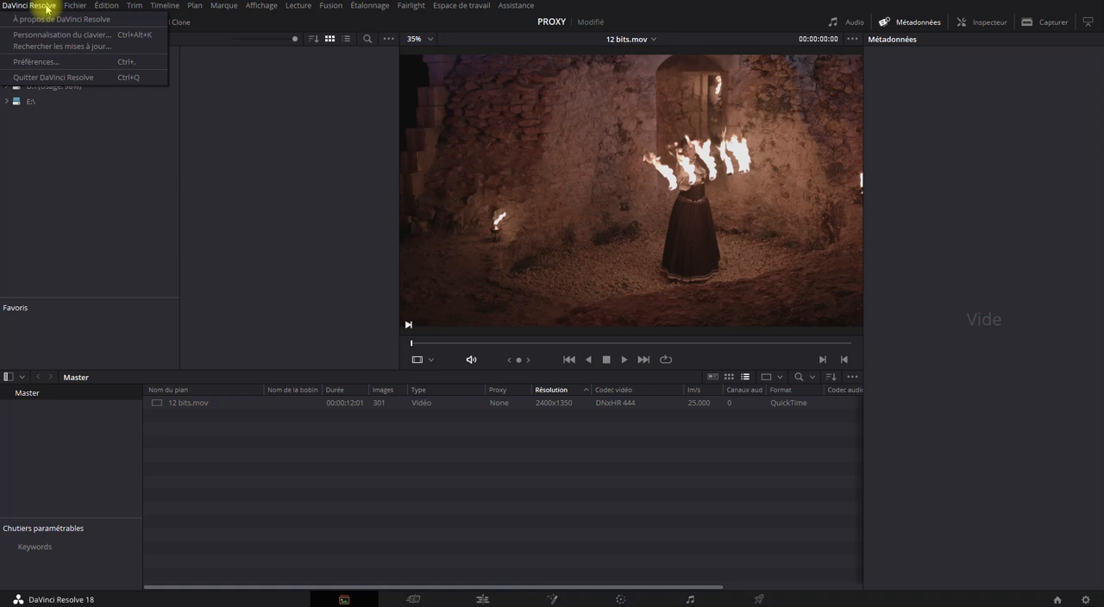
pyautogui.click(34, 62)
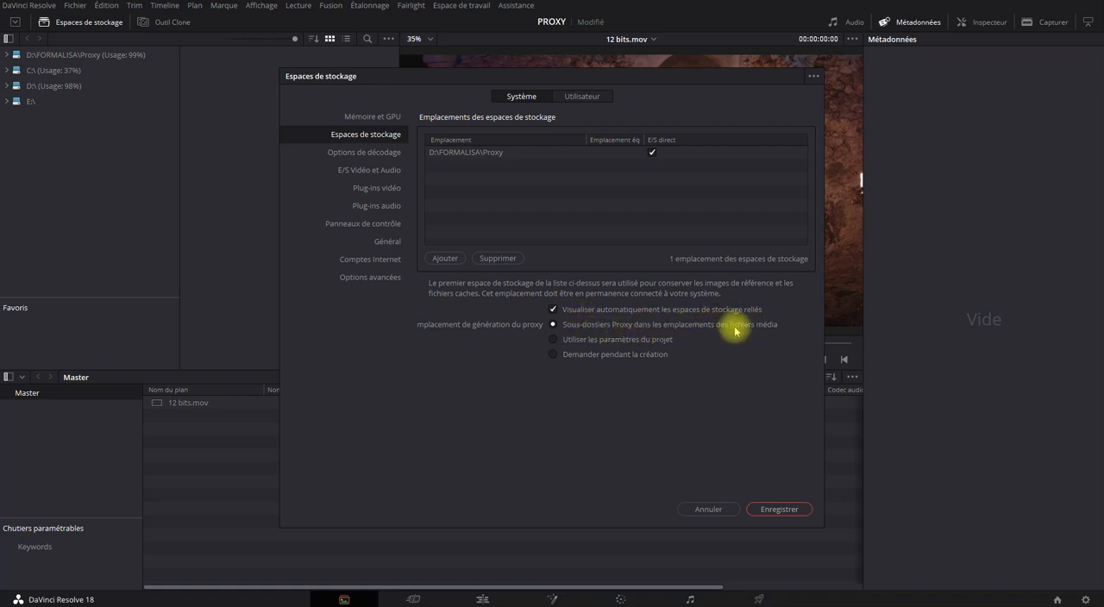
pyautogui.click(553, 340)
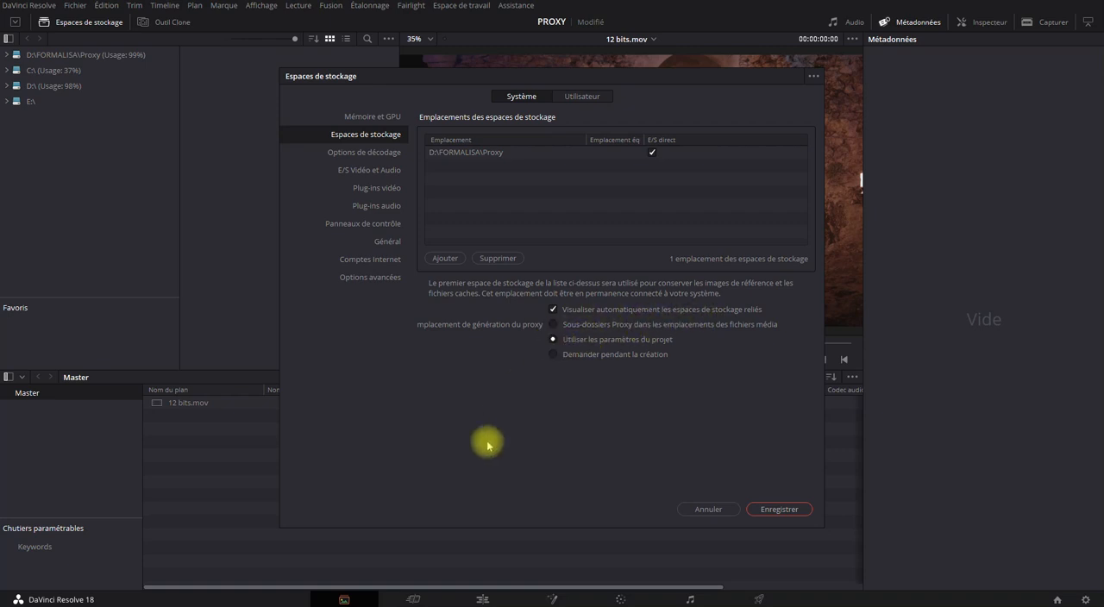
pyautogui.click(757, 512)
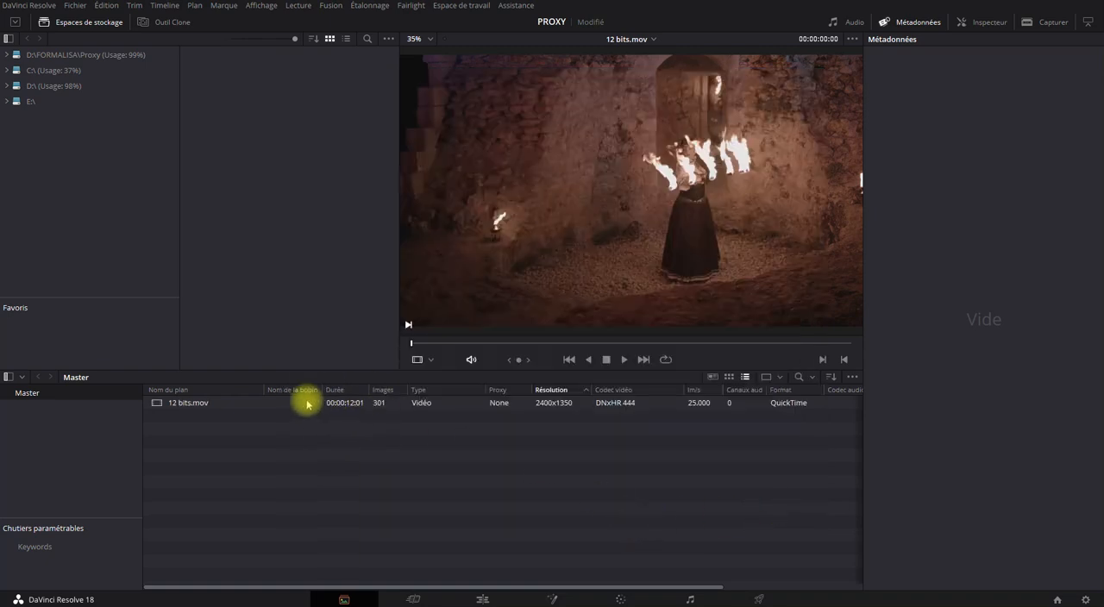
# Review the proxy media options and proxy generation location in the project settings, leaving them as they are
pyautogui.click(76, 6)
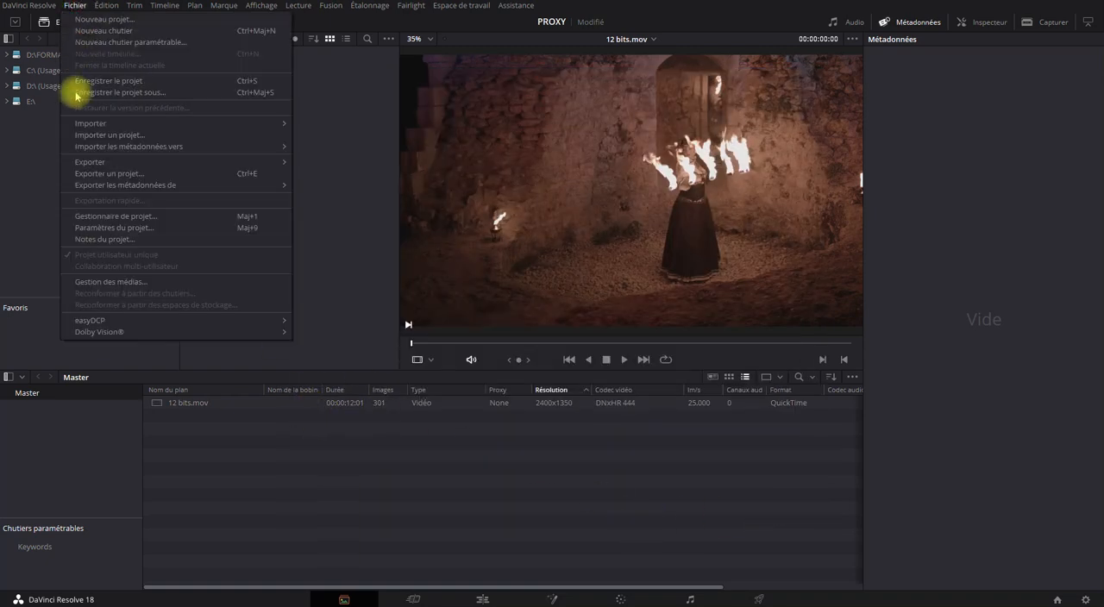
pyautogui.click(94, 218)
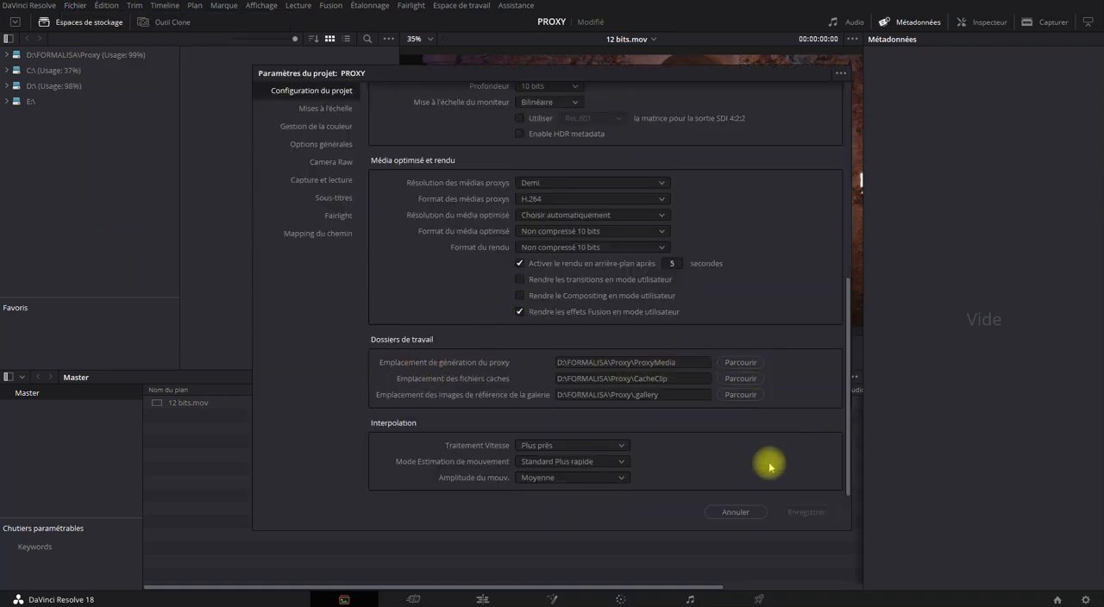
pyautogui.click(742, 512)
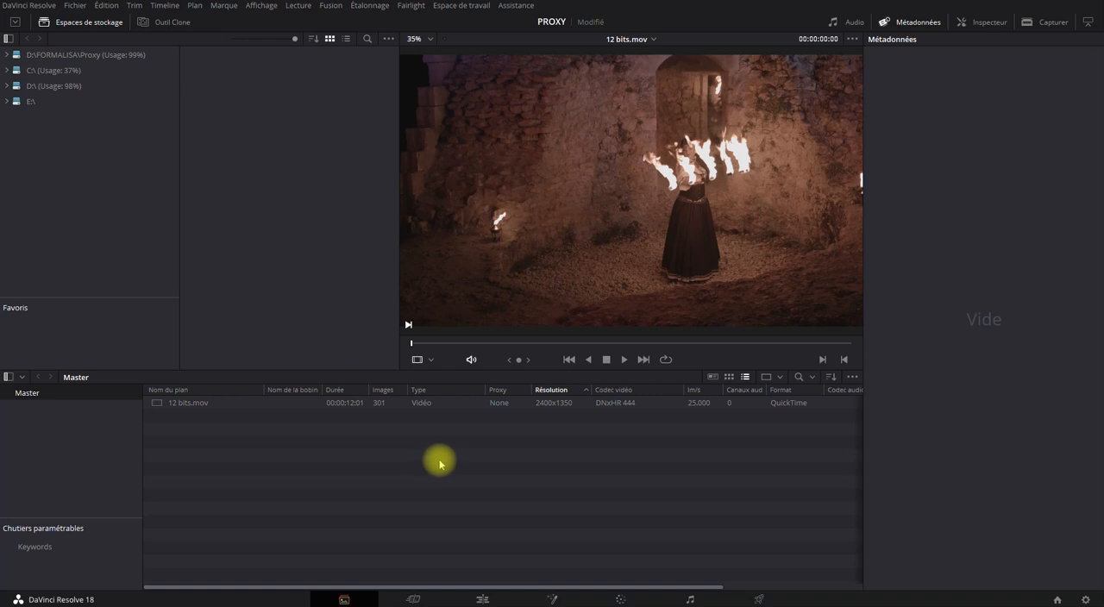
# Generate proxy media for the 12 bits.mov clip in the media pool
pyautogui.rightClick(387, 405)
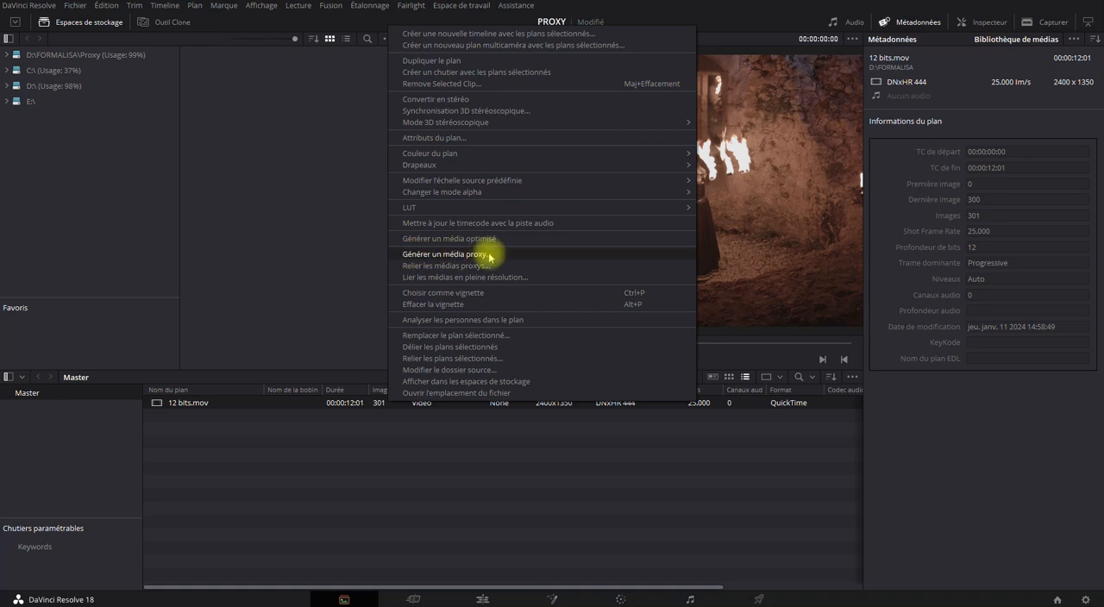
pyautogui.click(359, 510)
pyautogui.click(198, 404)
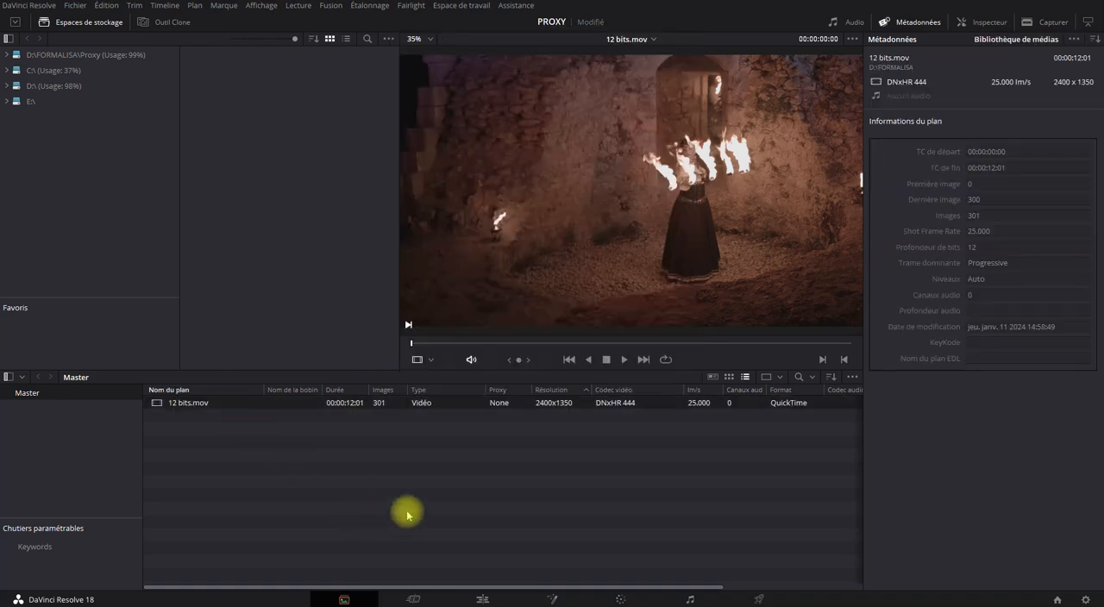
pyautogui.moveTo(677, 572); pyautogui.dragTo(205, 398)
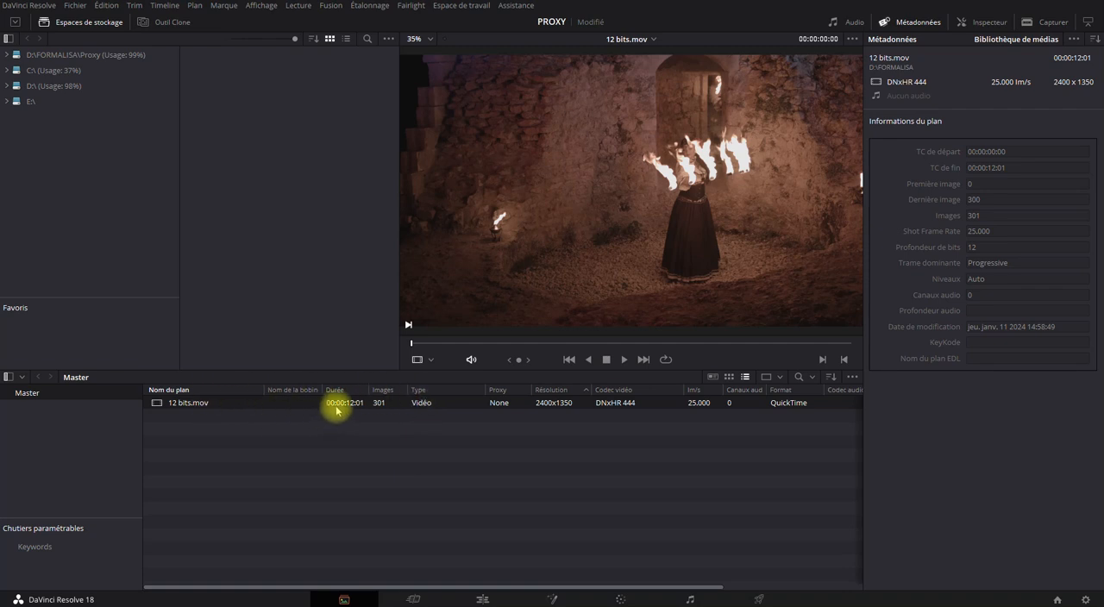
pyautogui.rightClick(367, 405)
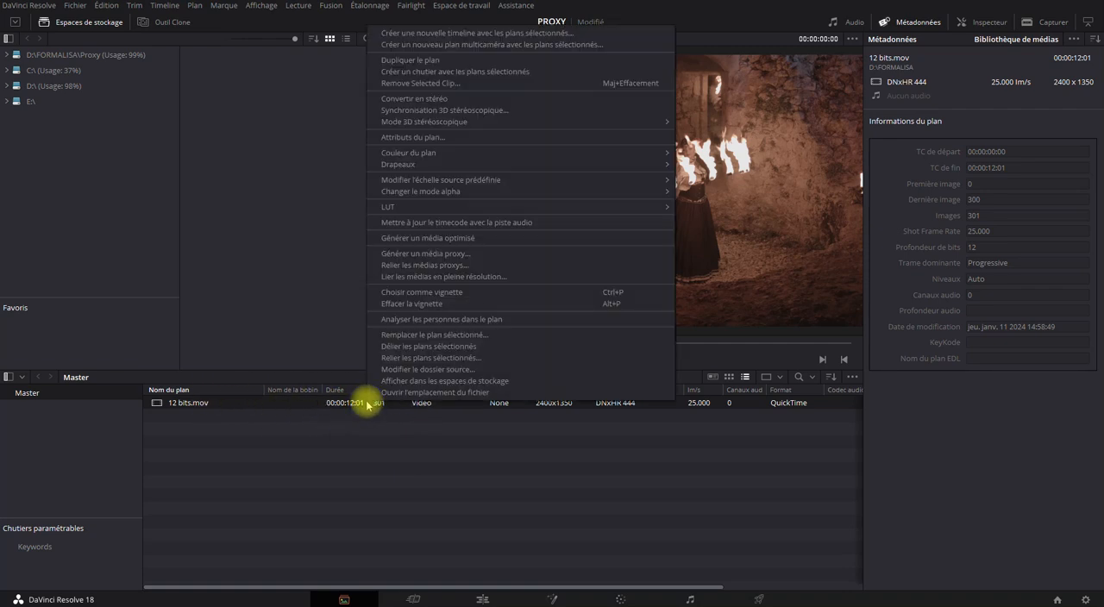
pyautogui.click(469, 258)
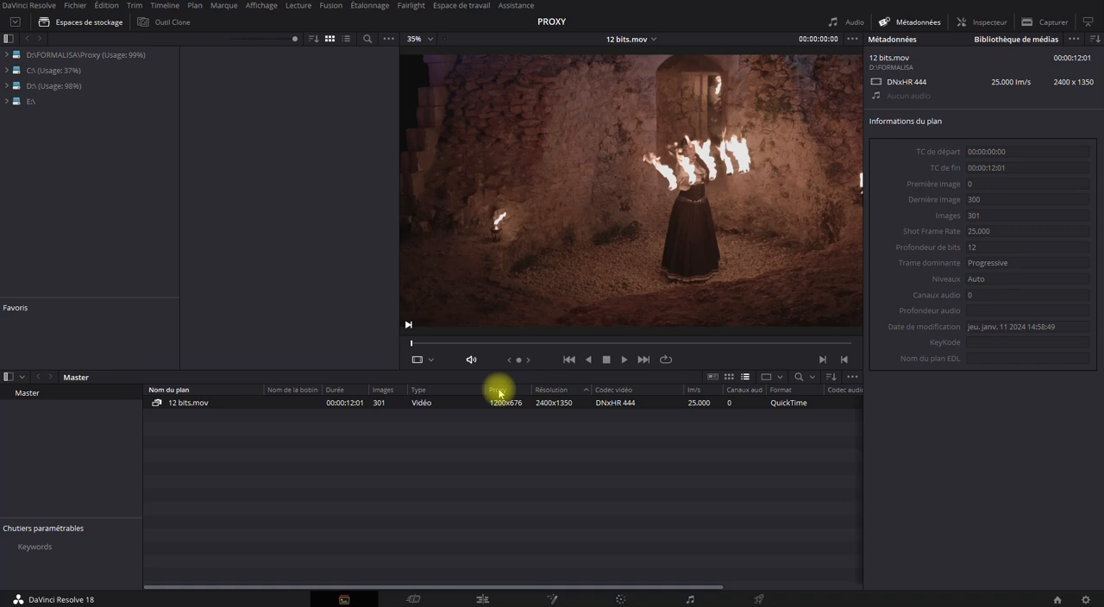
# Sort the media pool list by Codec vidéo and show the Profondeur de bits column
pyautogui.click(604, 388)
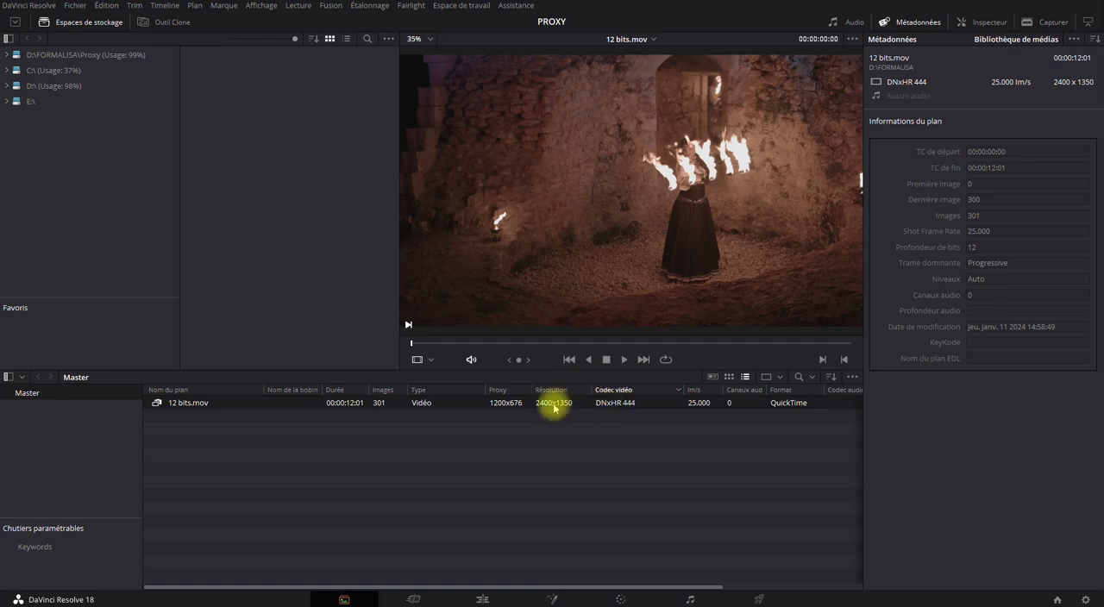
pyautogui.rightClick(509, 404)
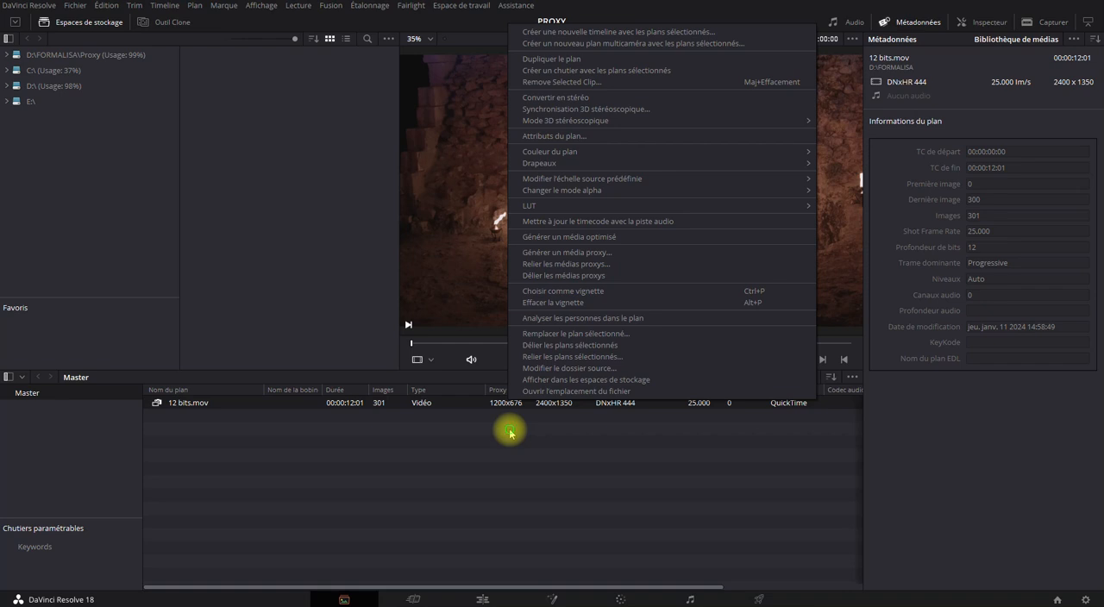
pyautogui.click(509, 434)
pyautogui.rightClick(511, 390)
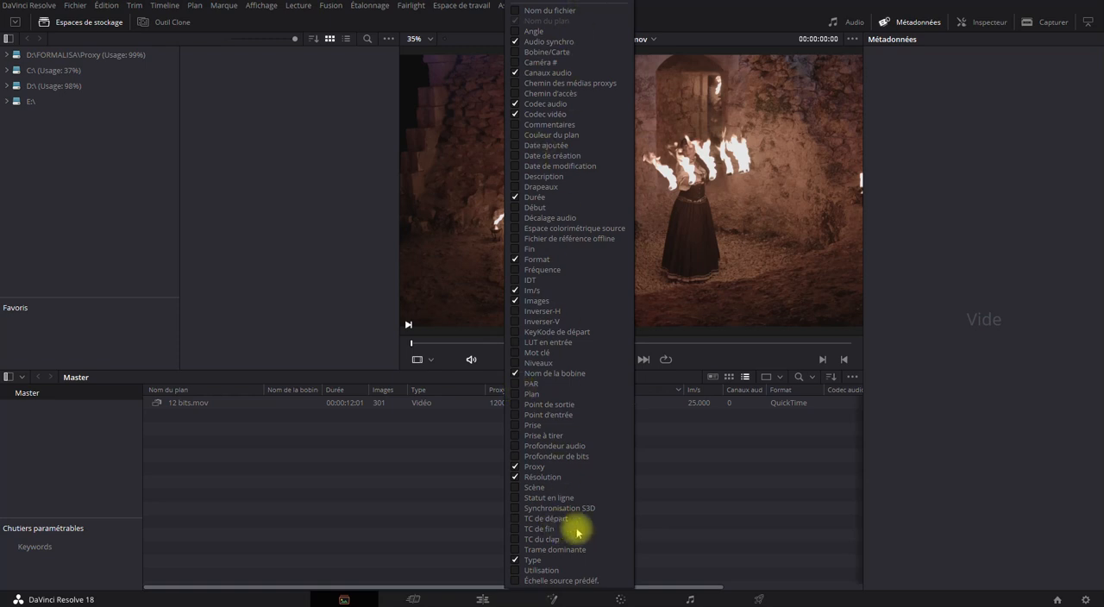
pyautogui.click(716, 497)
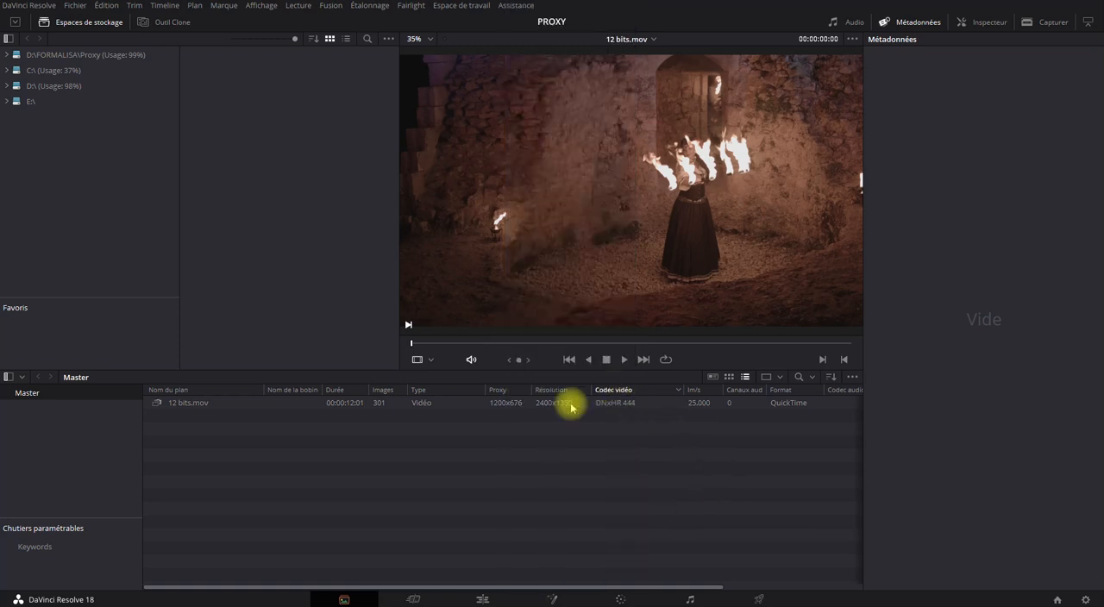
pyautogui.rightClick(501, 390)
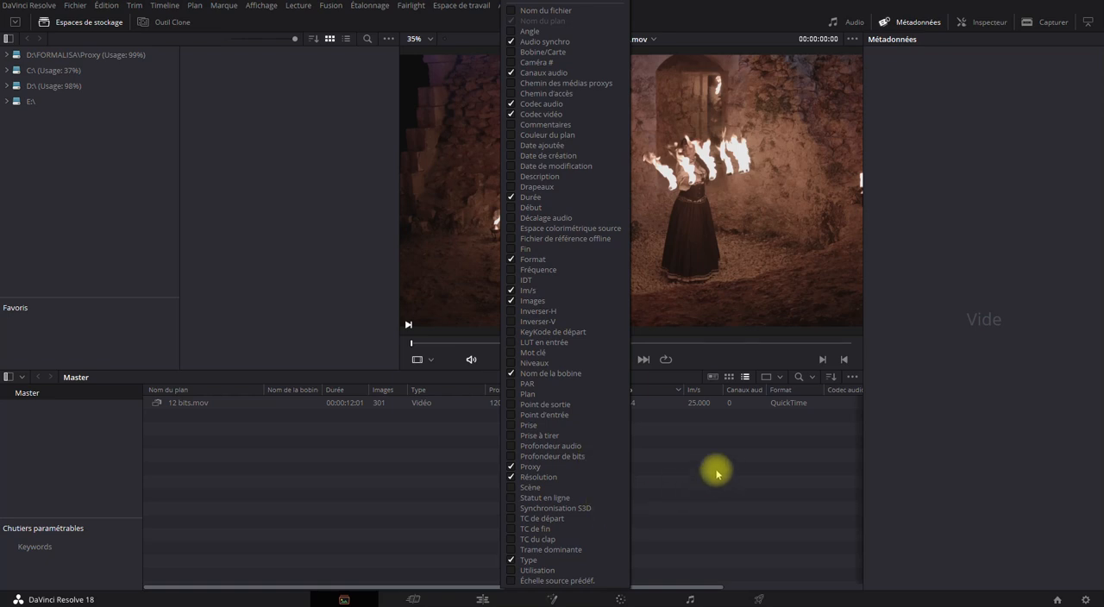
pyautogui.click(511, 457)
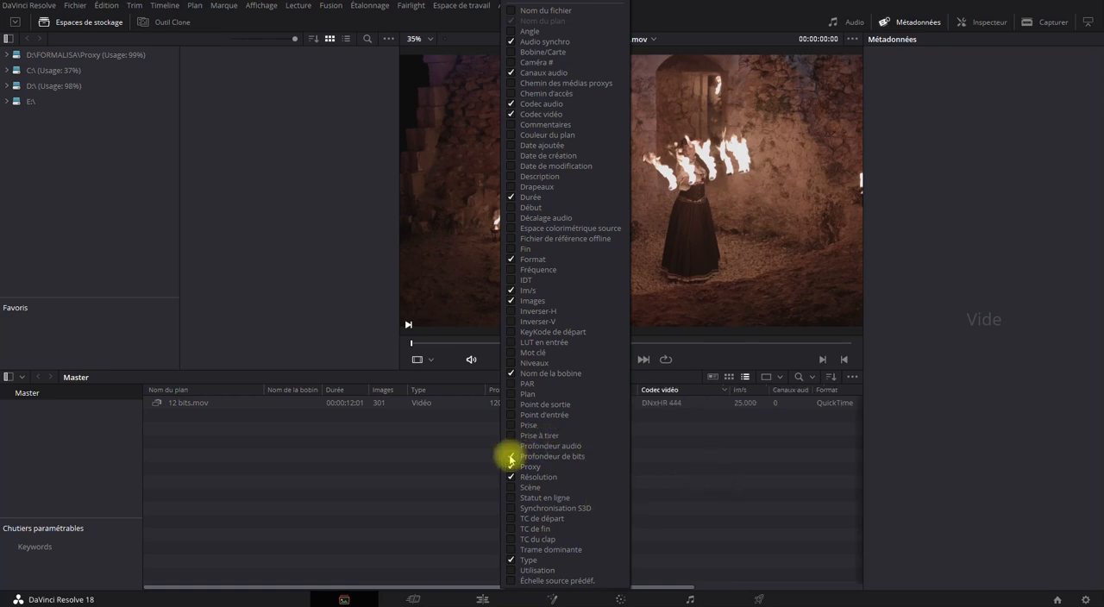
pyautogui.click(681, 455)
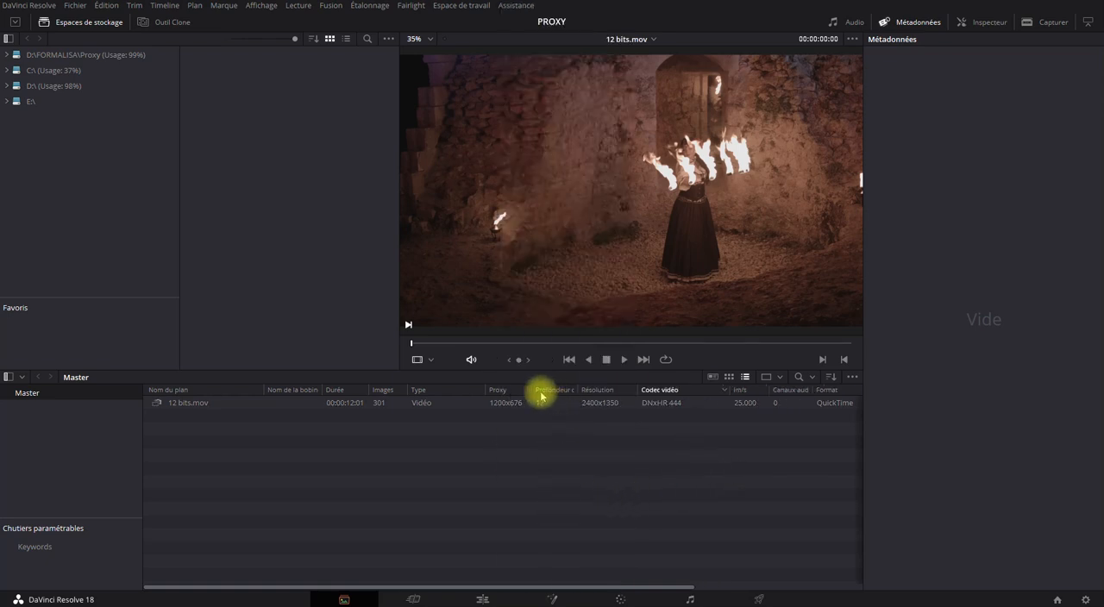
pyautogui.rightClick(502, 390)
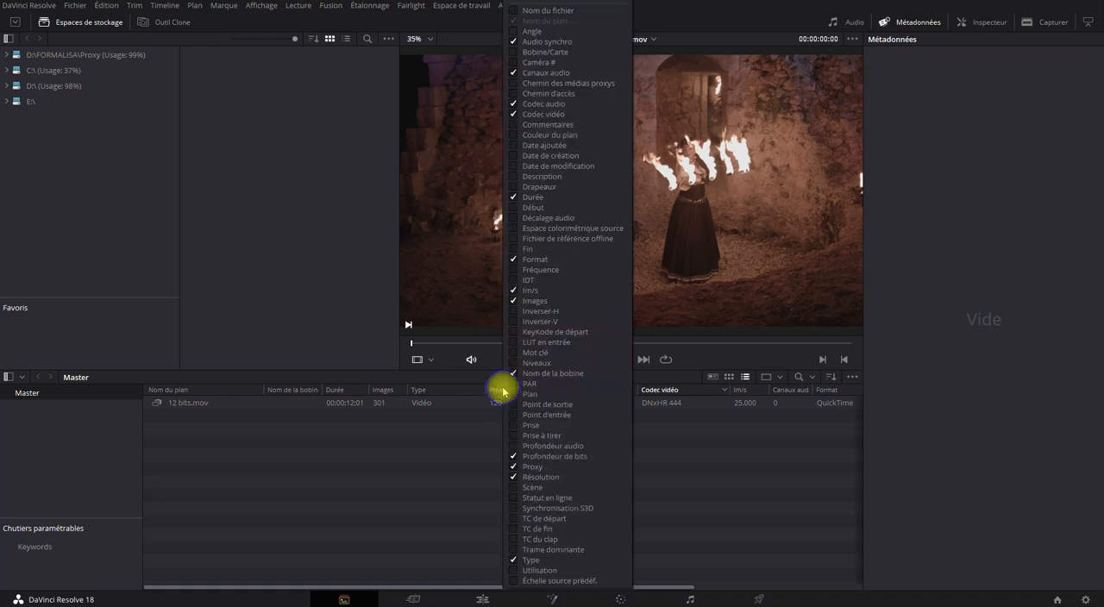
pyautogui.click(733, 472)
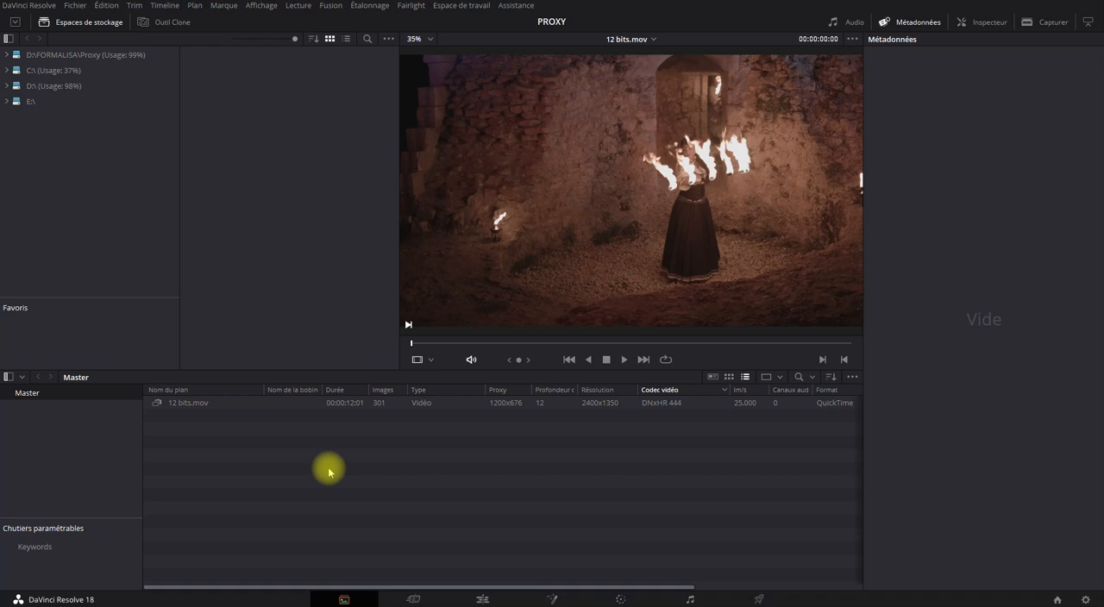
# On the Edit page, place the 12 bits.mov clip in a new timeline and play part of it
pyautogui.click(483, 599)
pyautogui.moveTo(385, 293); pyautogui.dragTo(423, 486)
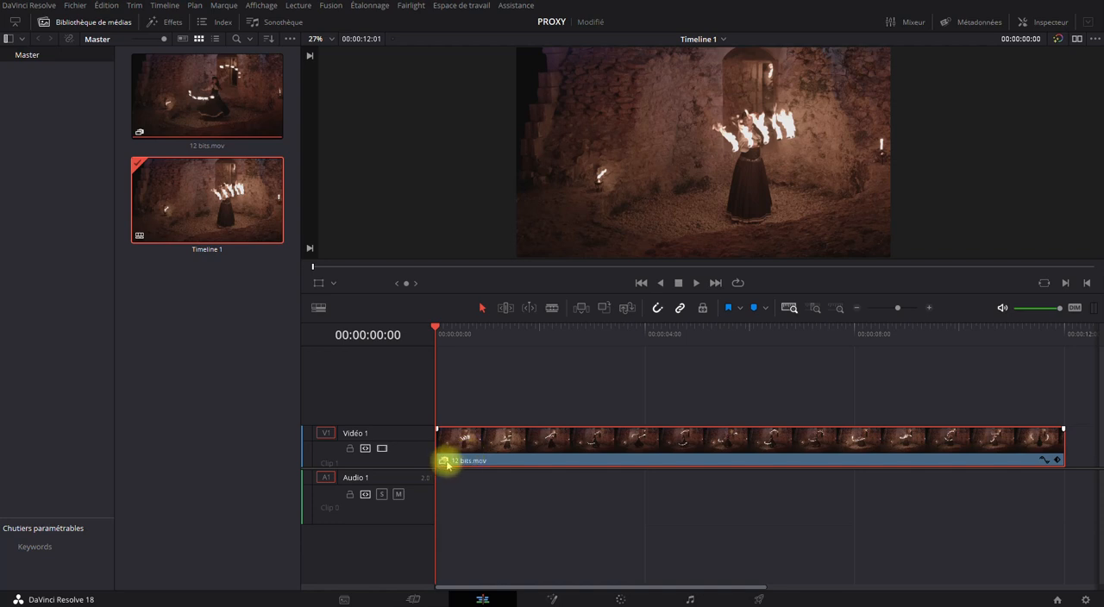
pyautogui.click(697, 285)
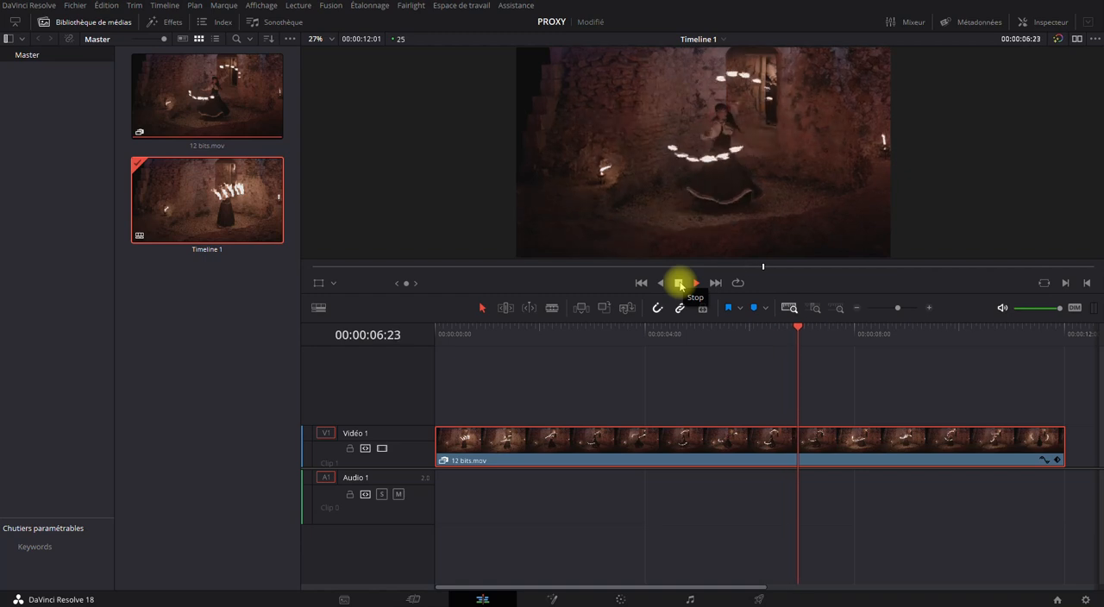
pyautogui.click(679, 285)
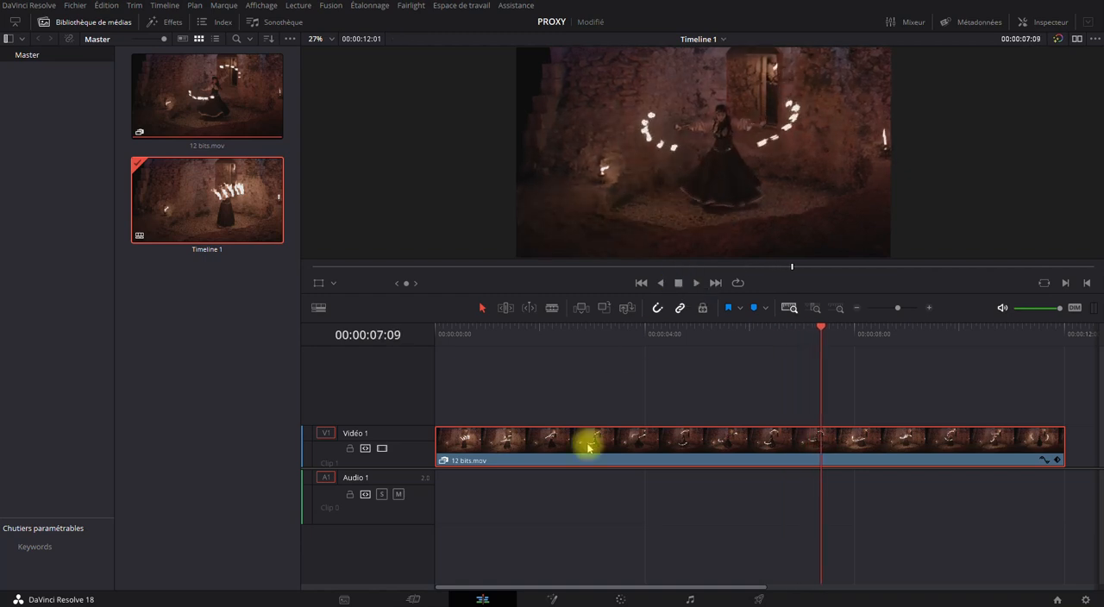
# Set proxy management to Désactiver Tous les proxys, play part of the timeline and return to its start
pyautogui.click(299, 6)
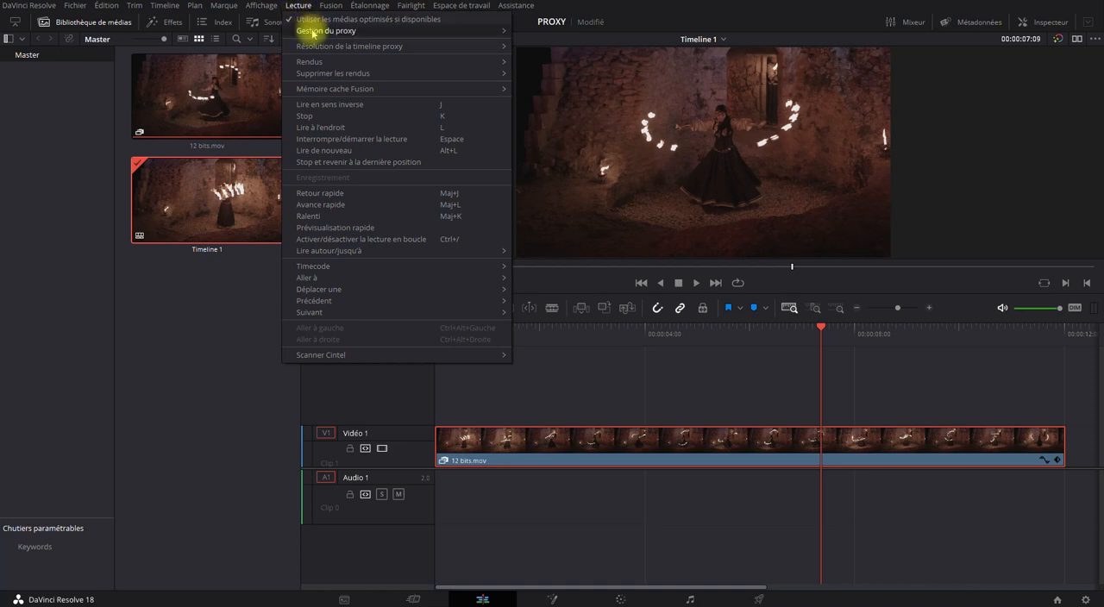
pyautogui.moveTo(314, 32)
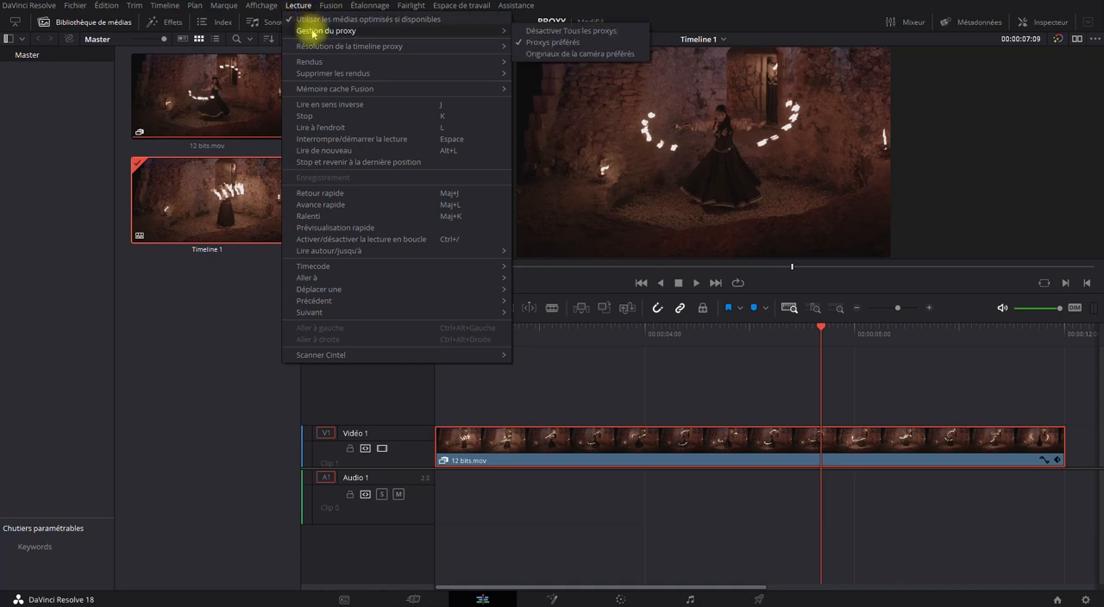
pyautogui.click(576, 31)
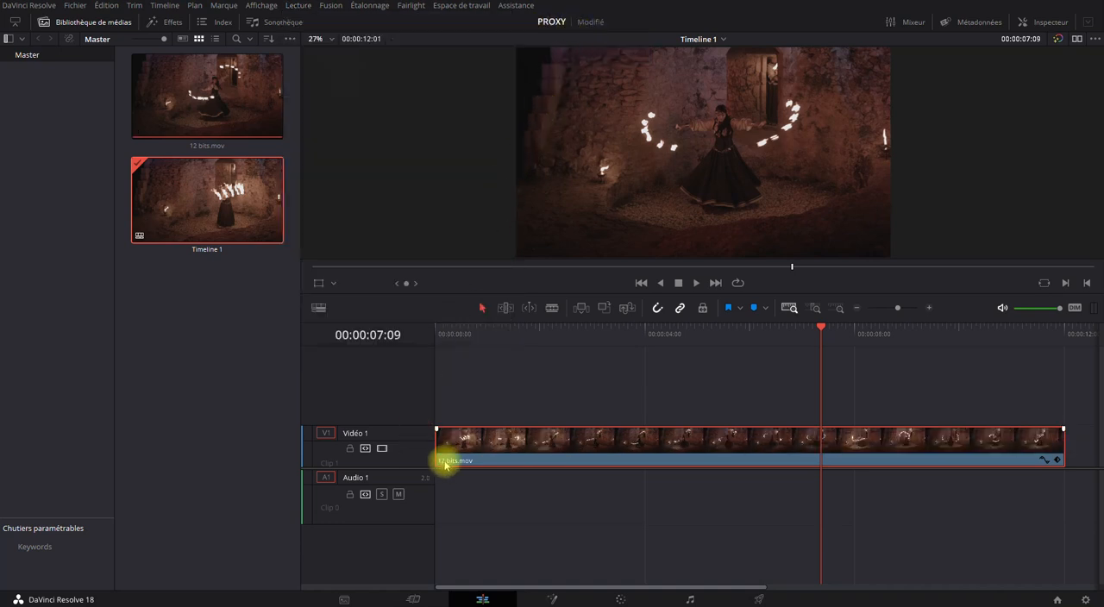
pyautogui.click(643, 283)
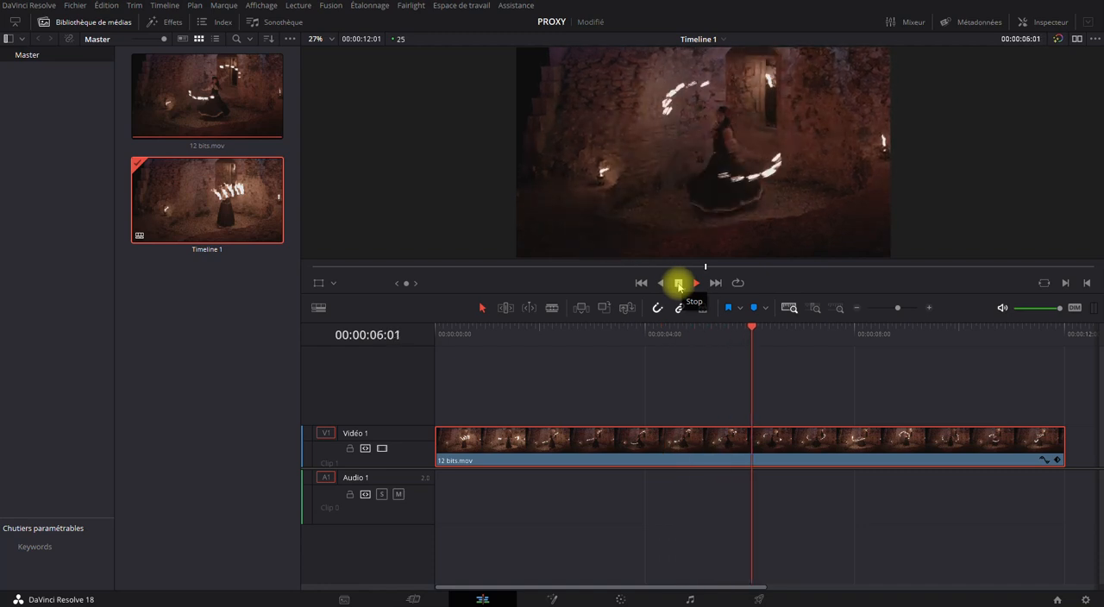
pyautogui.click(678, 283)
pyautogui.click(641, 283)
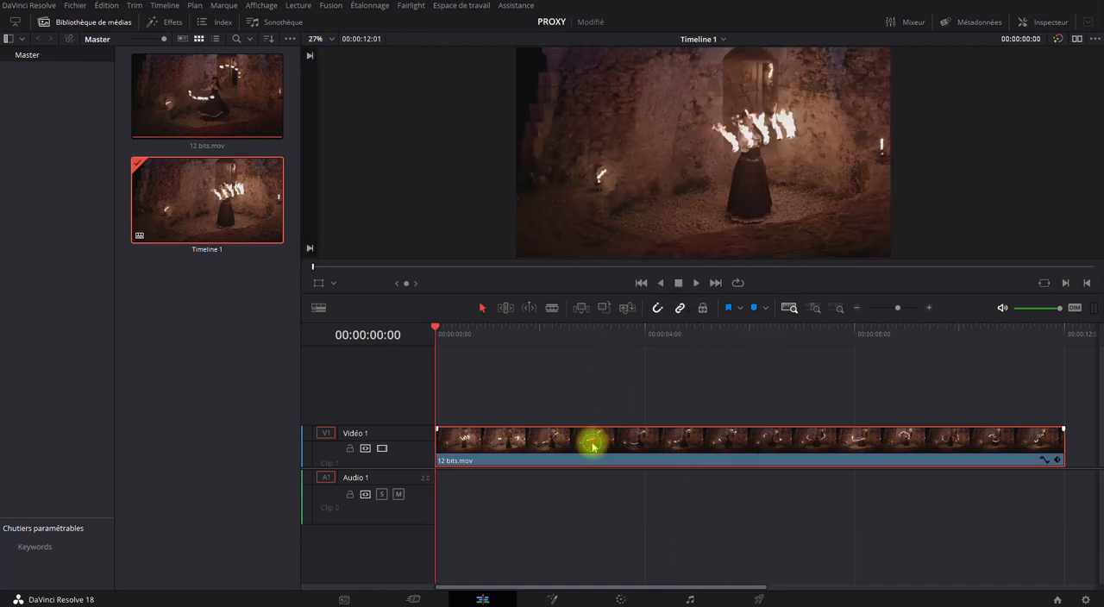
# Set proxy management back to Proxys préférés and play the first seconds of the timeline
pyautogui.click(294, 8)
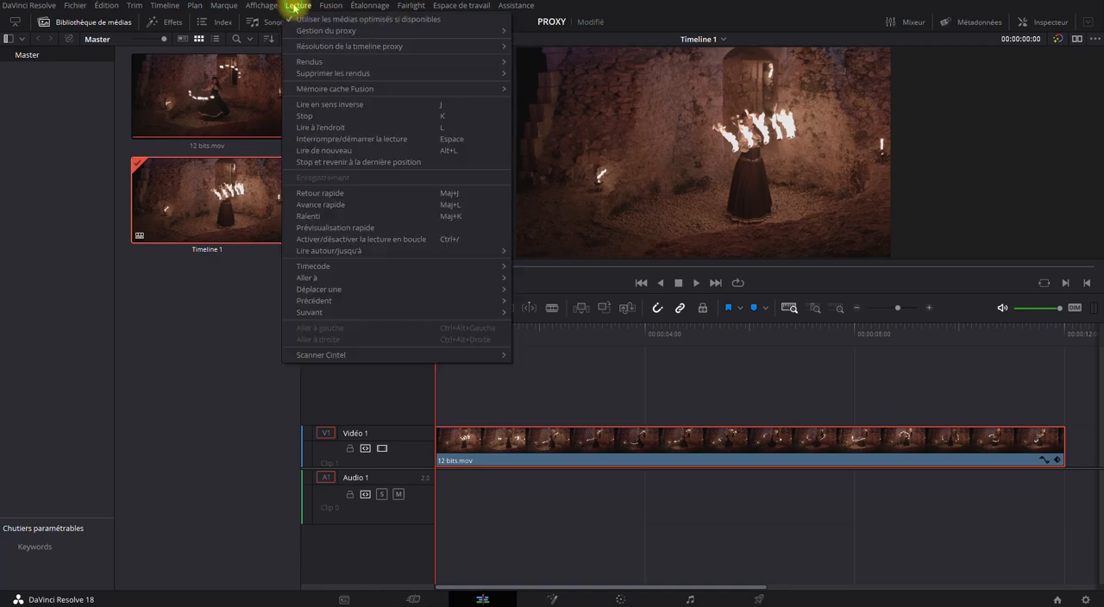
pyautogui.click(552, 38)
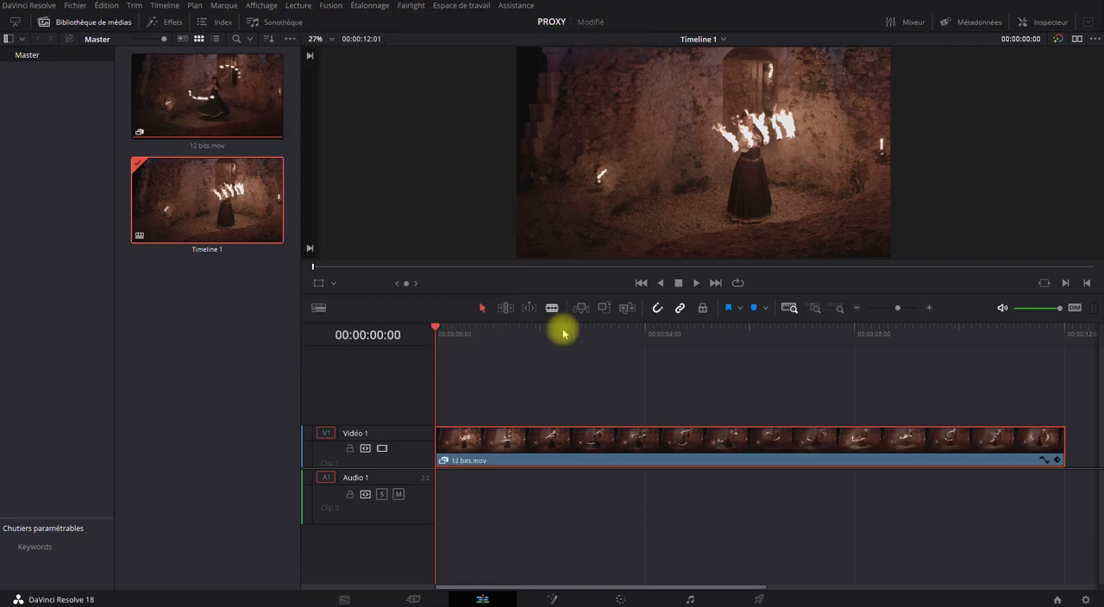
pyautogui.click(695, 284)
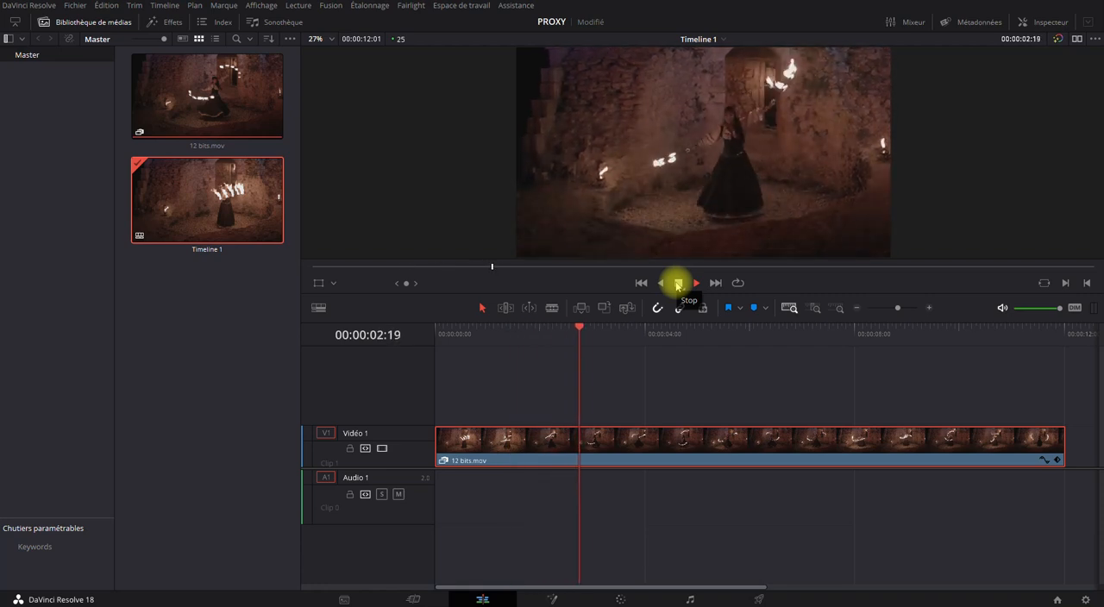
pyautogui.click(678, 283)
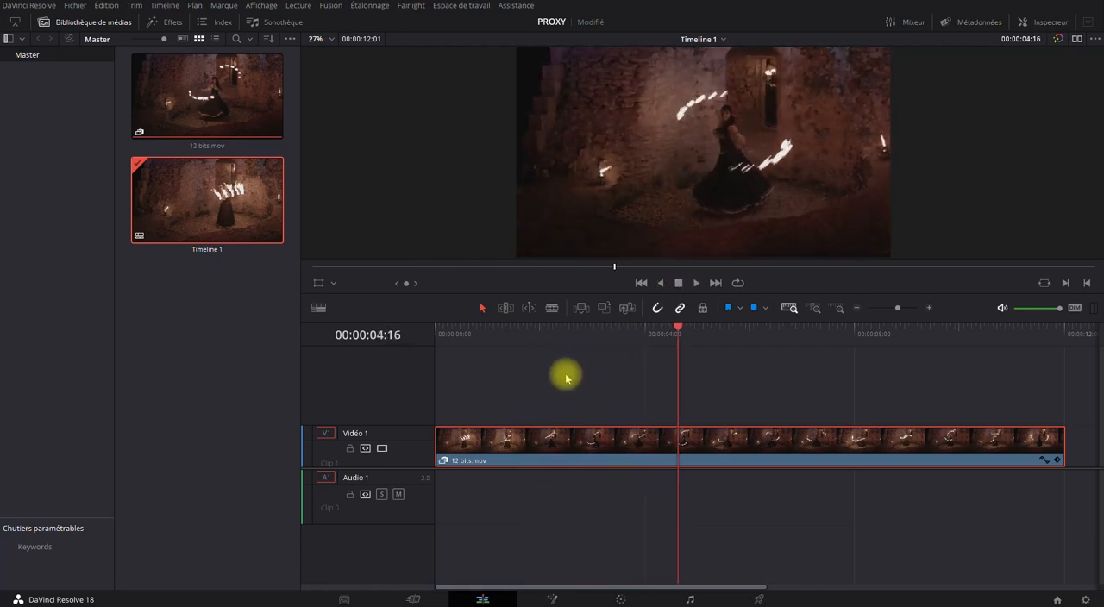
# Switch to the Color page and show the clip thumbnails with the node graph kept visible
pyautogui.click(626, 601)
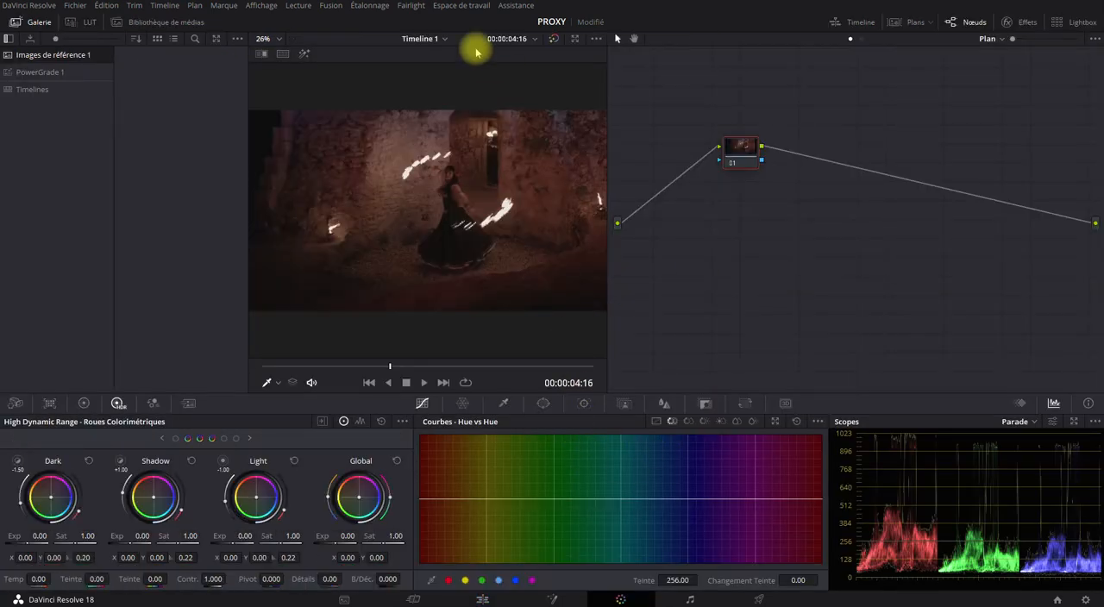
pyautogui.click(973, 23)
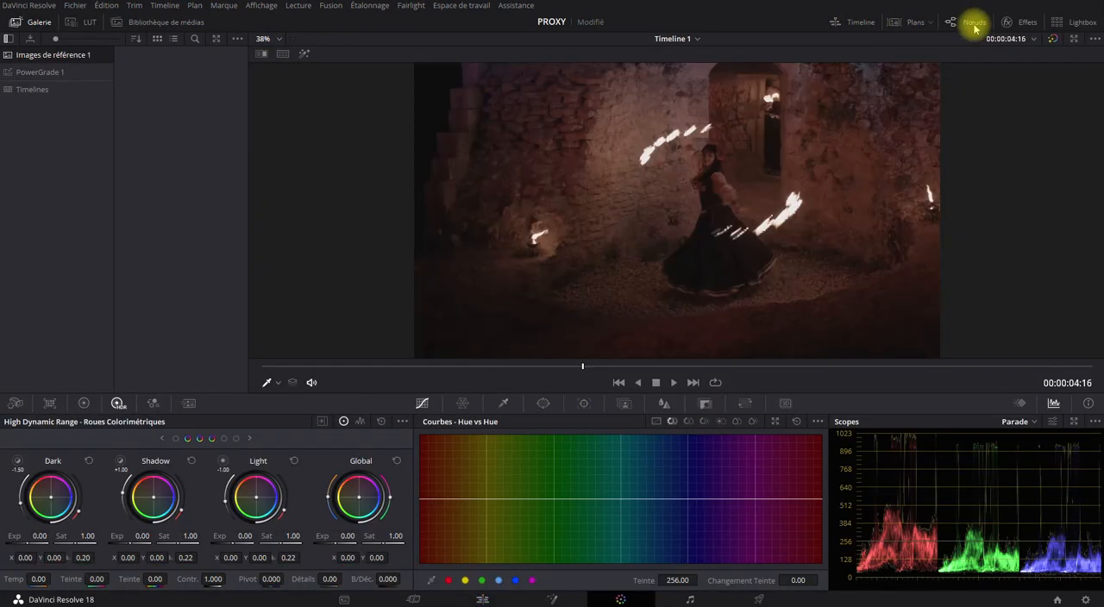
pyautogui.click(973, 23)
pyautogui.click(912, 22)
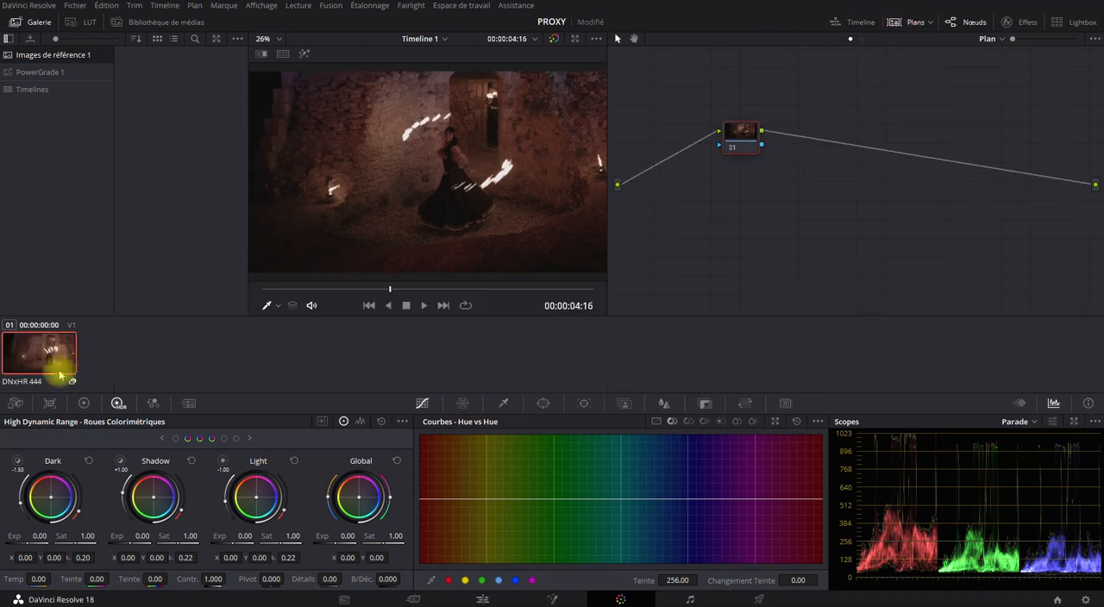
# Disable all proxies on the Color page, then restore Proxys préférés, to compare the clip's proxy indicator
pyautogui.click(295, 7)
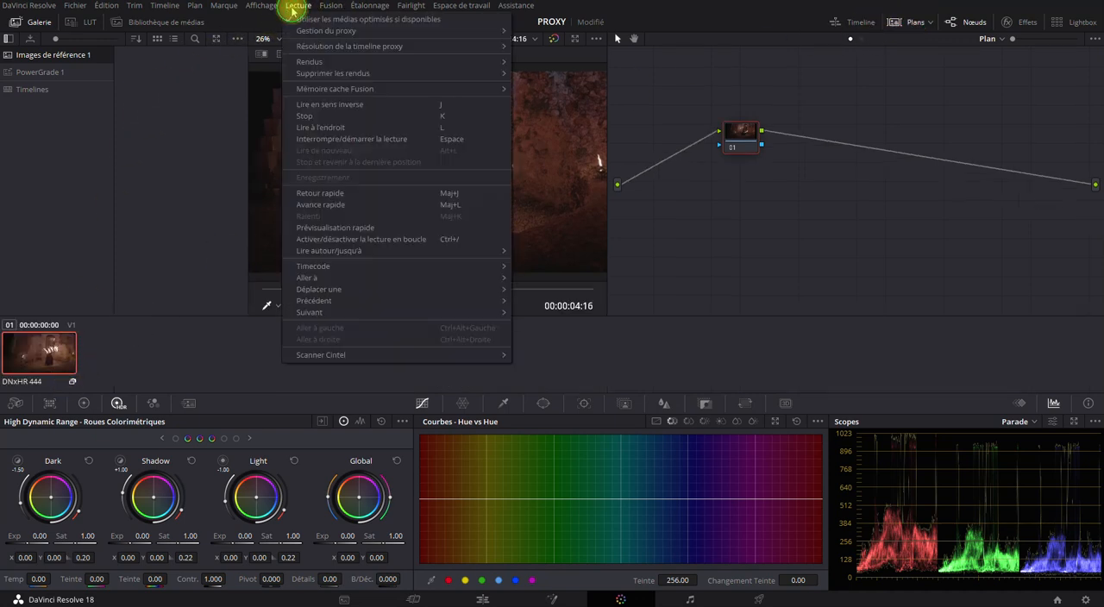
pyautogui.click(552, 29)
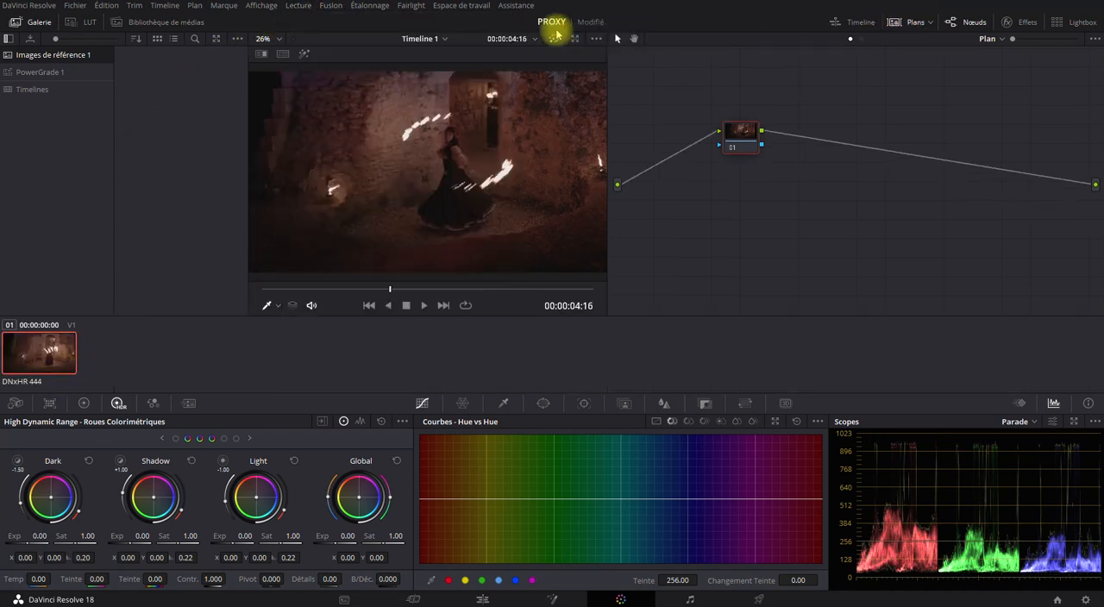
pyautogui.click(296, 6)
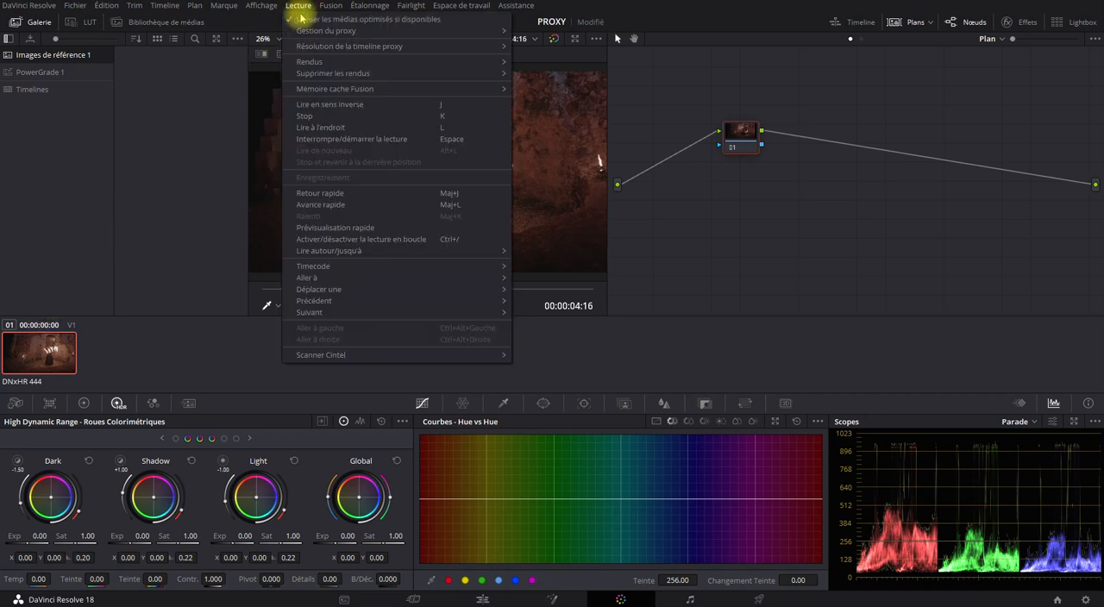
pyautogui.moveTo(352, 32)
pyautogui.click(556, 43)
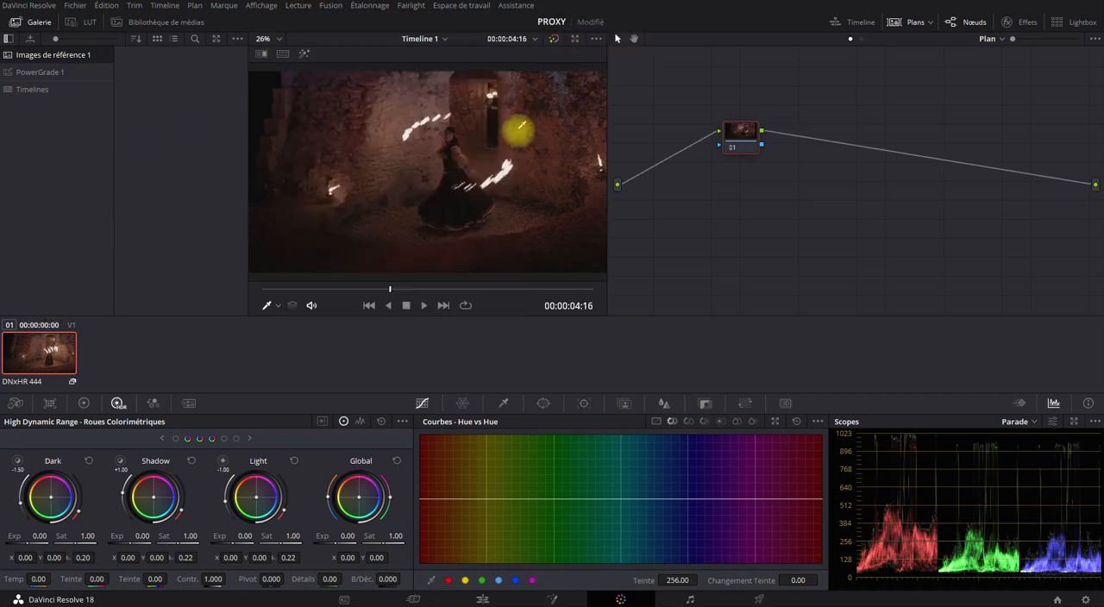
# Switch to the Deliver page and set proxy management to Désactiver Tous les proxys for the export
pyautogui.click(759, 597)
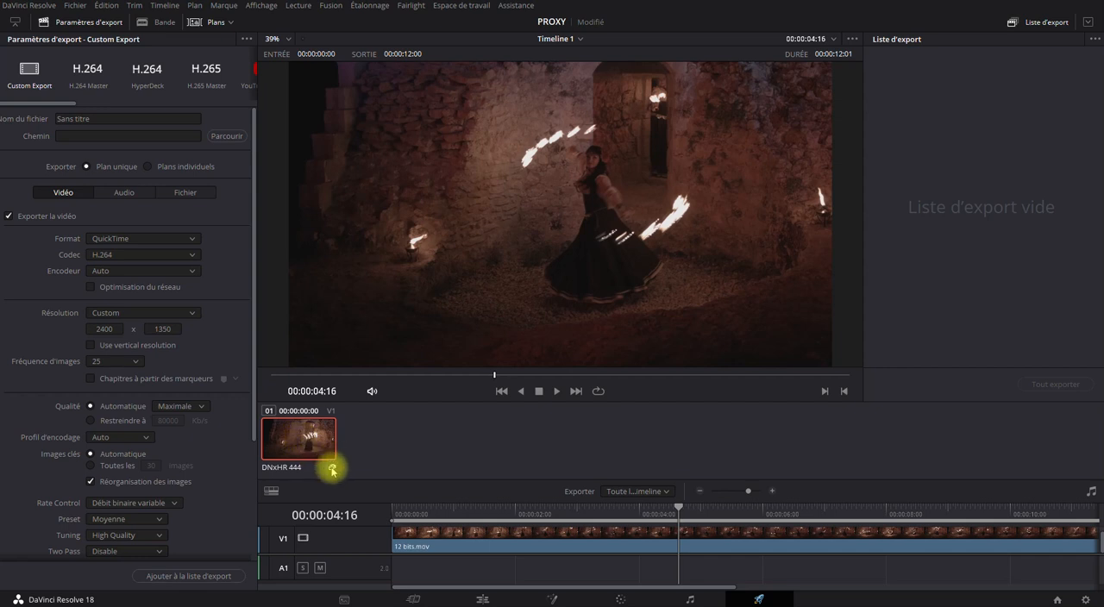
pyautogui.click(293, 5)
pyautogui.moveTo(345, 30)
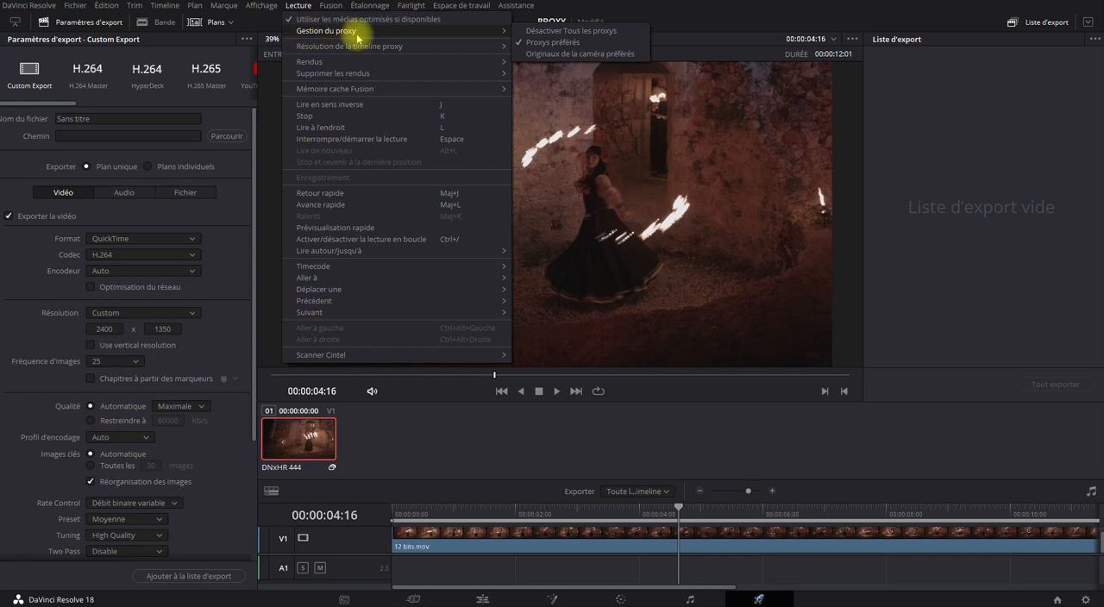
pyautogui.click(591, 32)
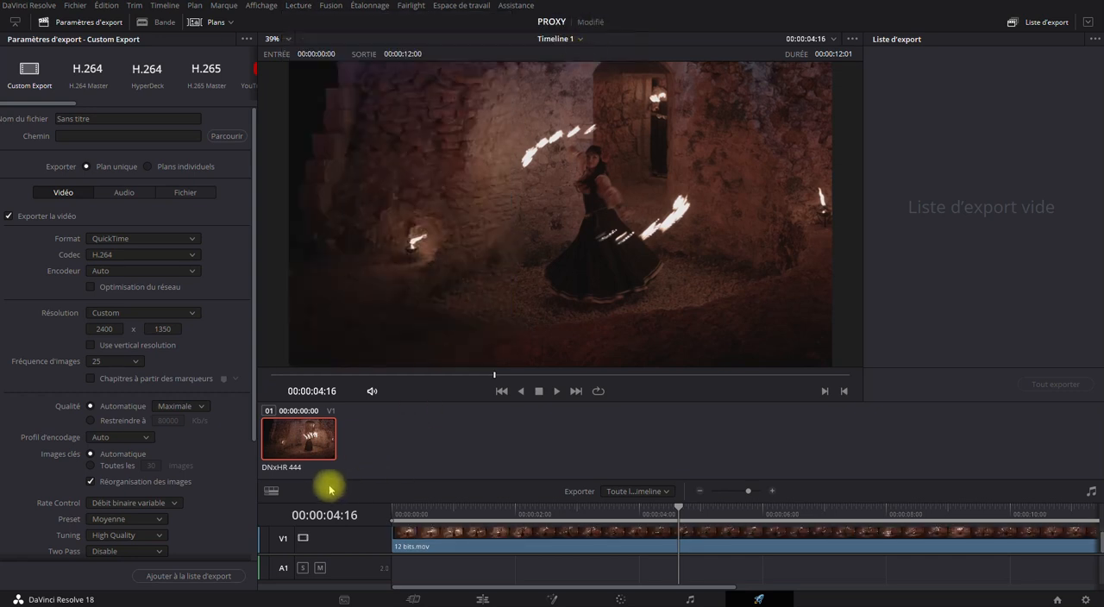